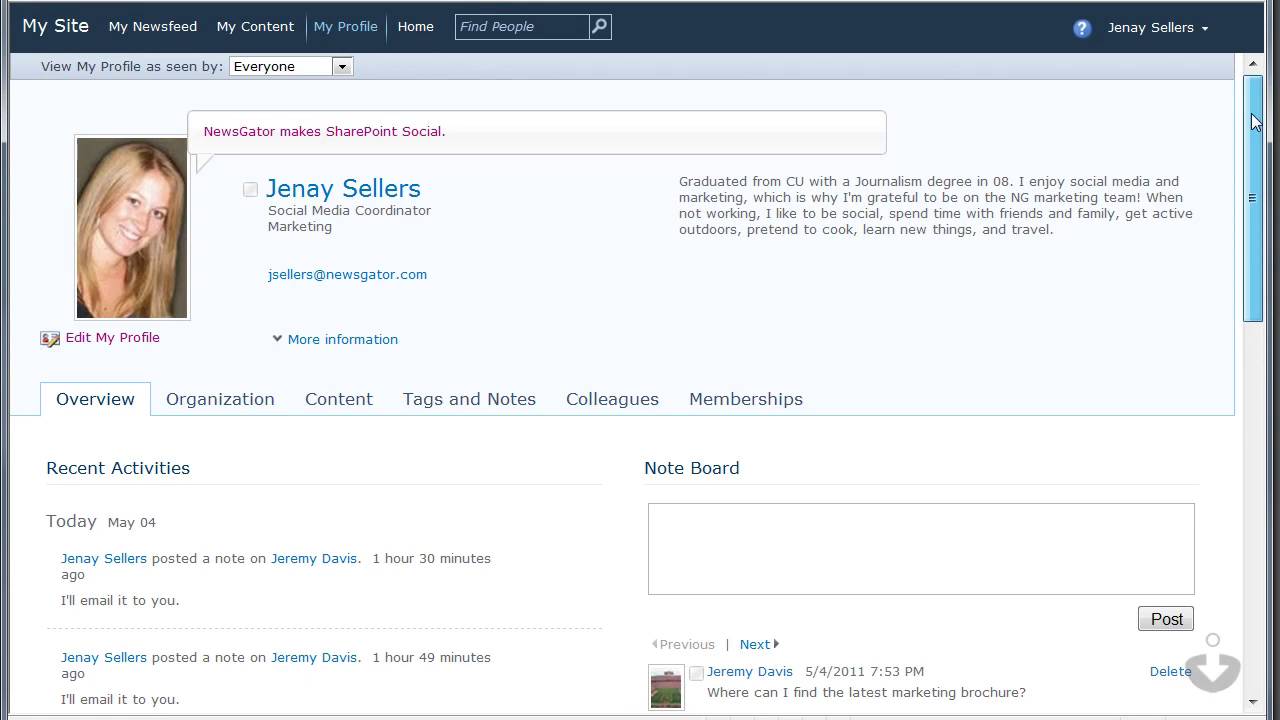
Answer the latest marketing brochure question by posting "I'll email it to you." on the asking colleague's Note Board.
drag(1256, 121, 1254, 221)
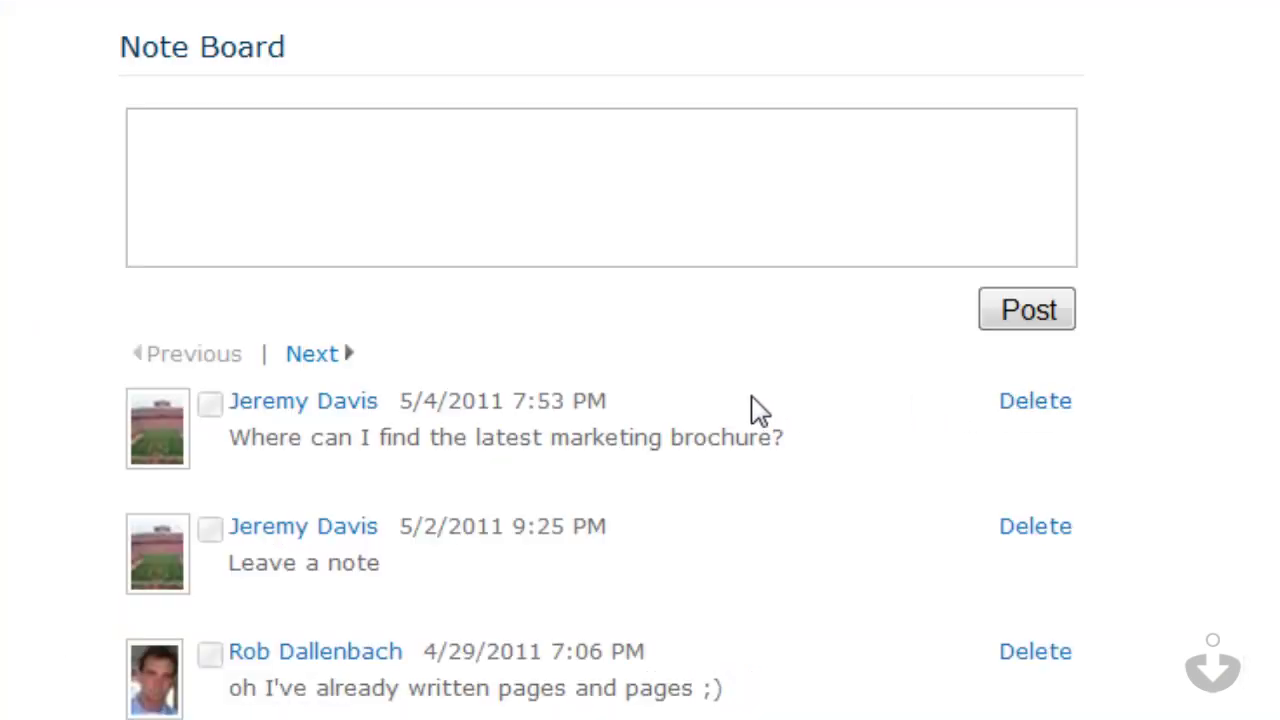
click(326, 410)
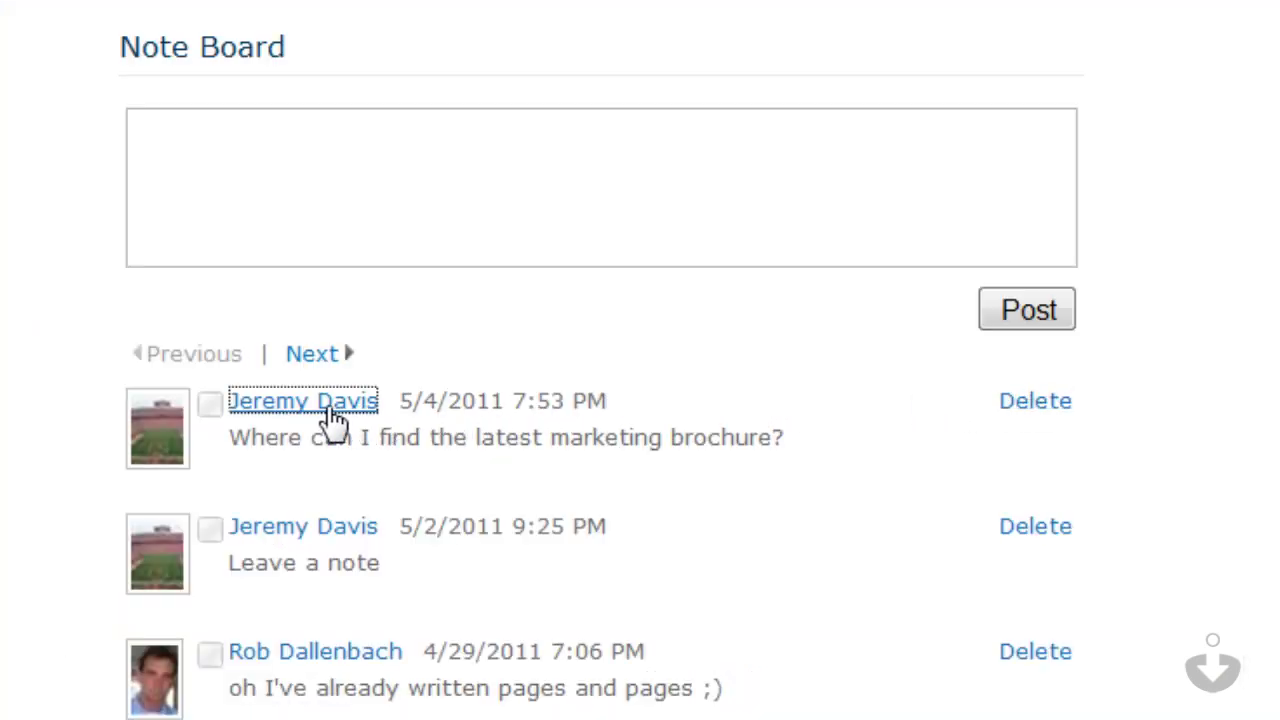
click(743, 529)
text(I')
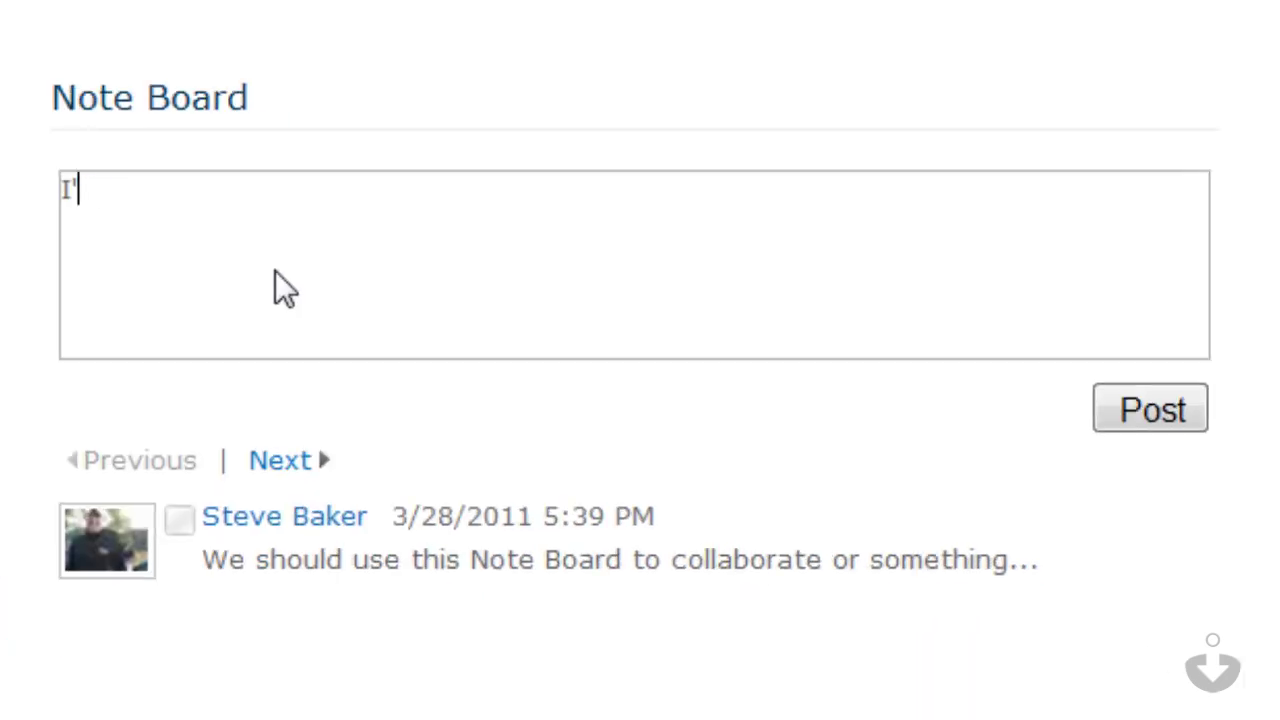
text(ll email it to you.)
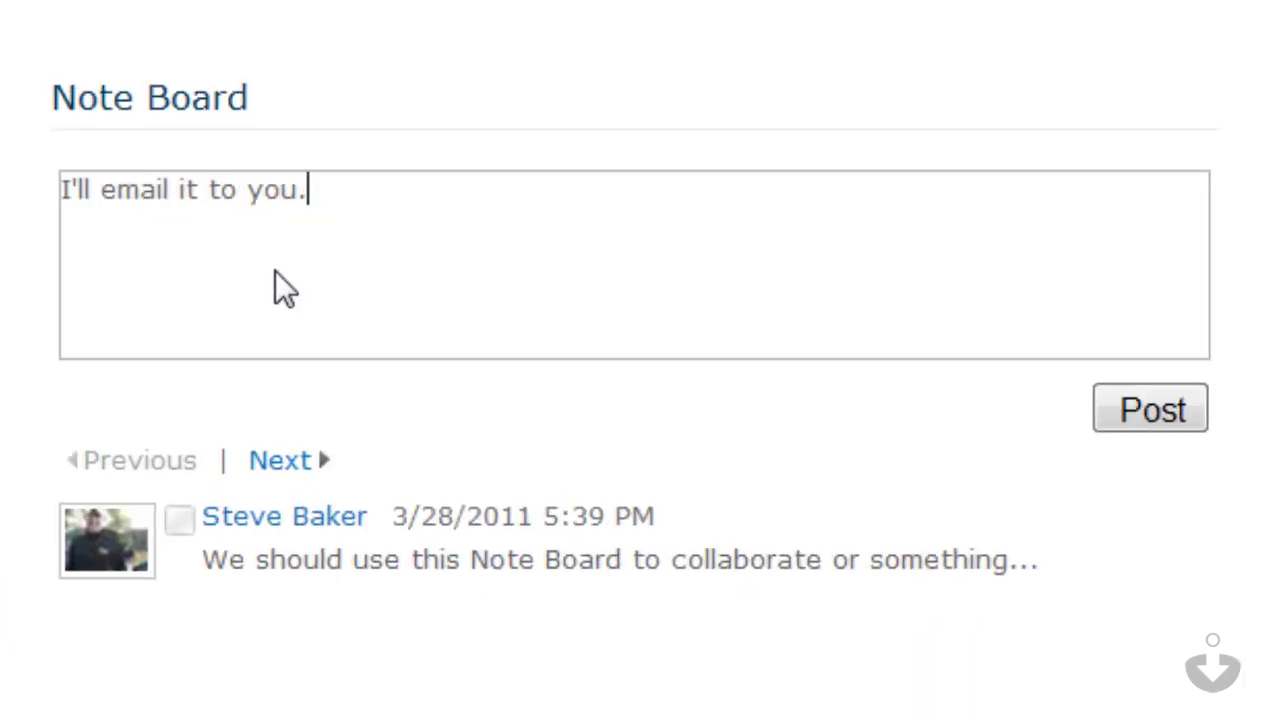
click(1130, 410)
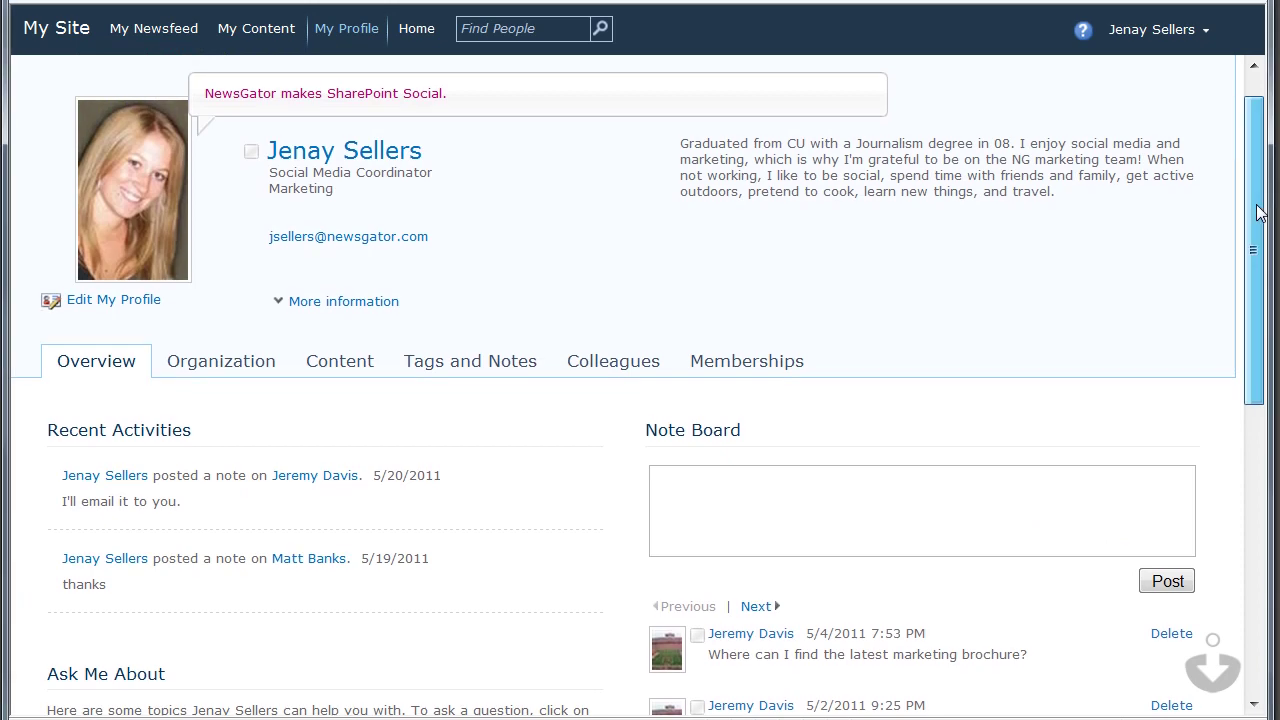
Review the profile's Recent Activities and Note Board, and open My Newsfeed to look through colleagues' activities.
drag(1260, 209, 1256, 270)
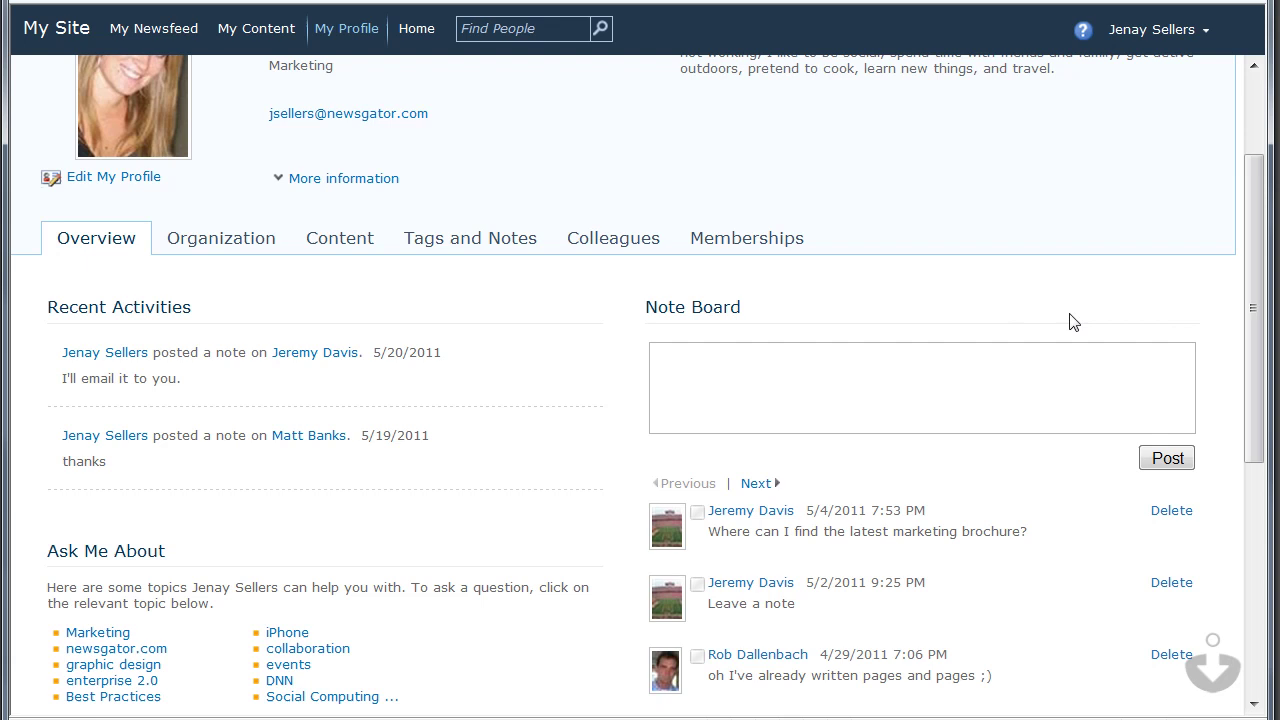
click(140, 30)
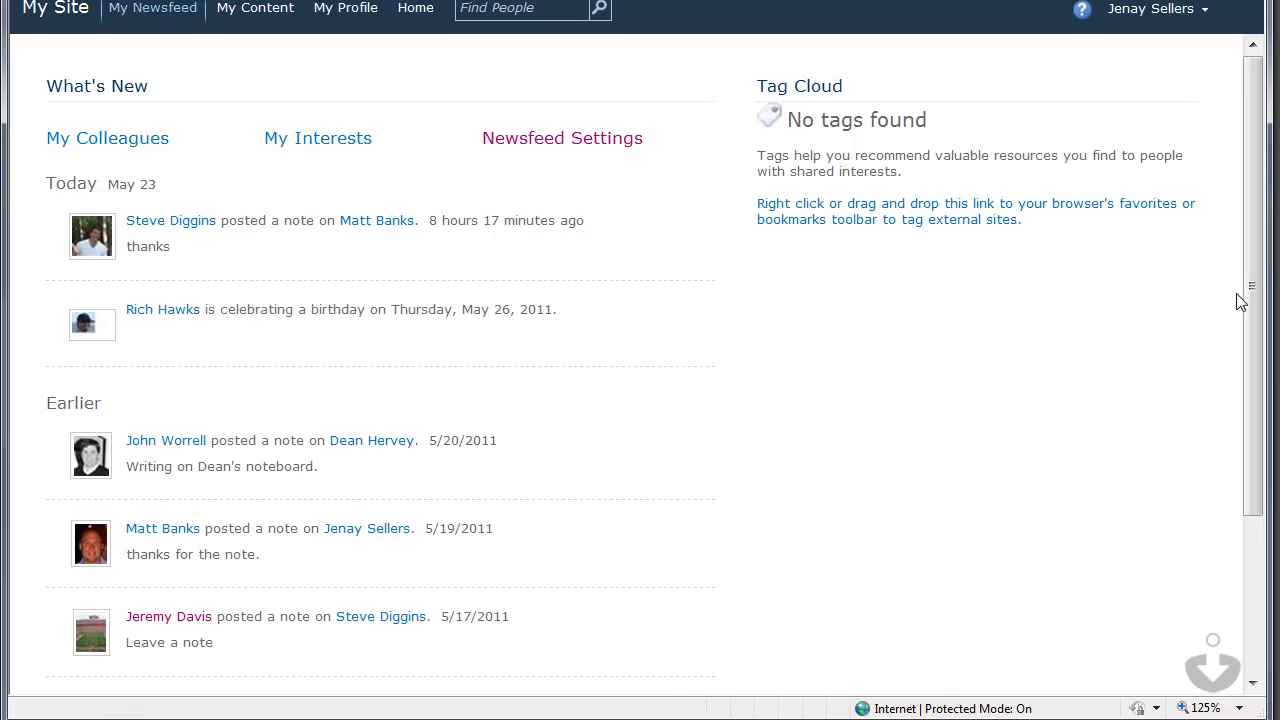
drag(1251, 290, 1257, 337)
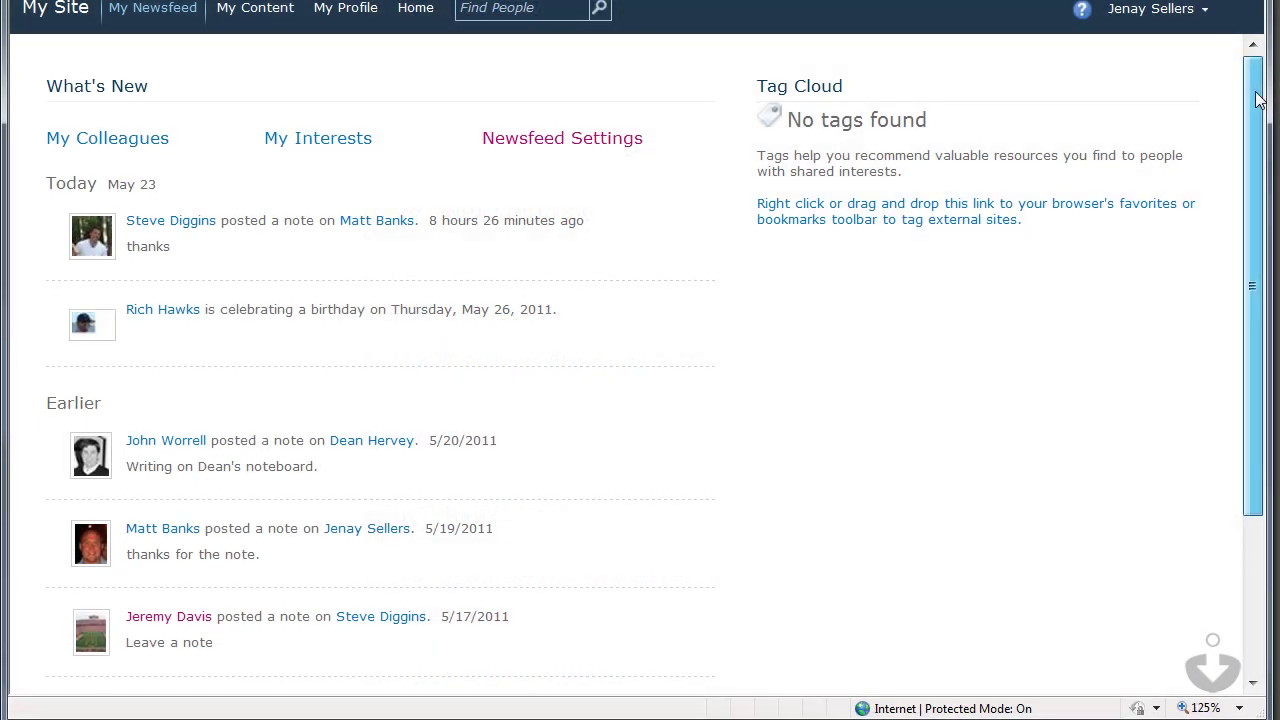
drag(1258, 100, 1258, 173)
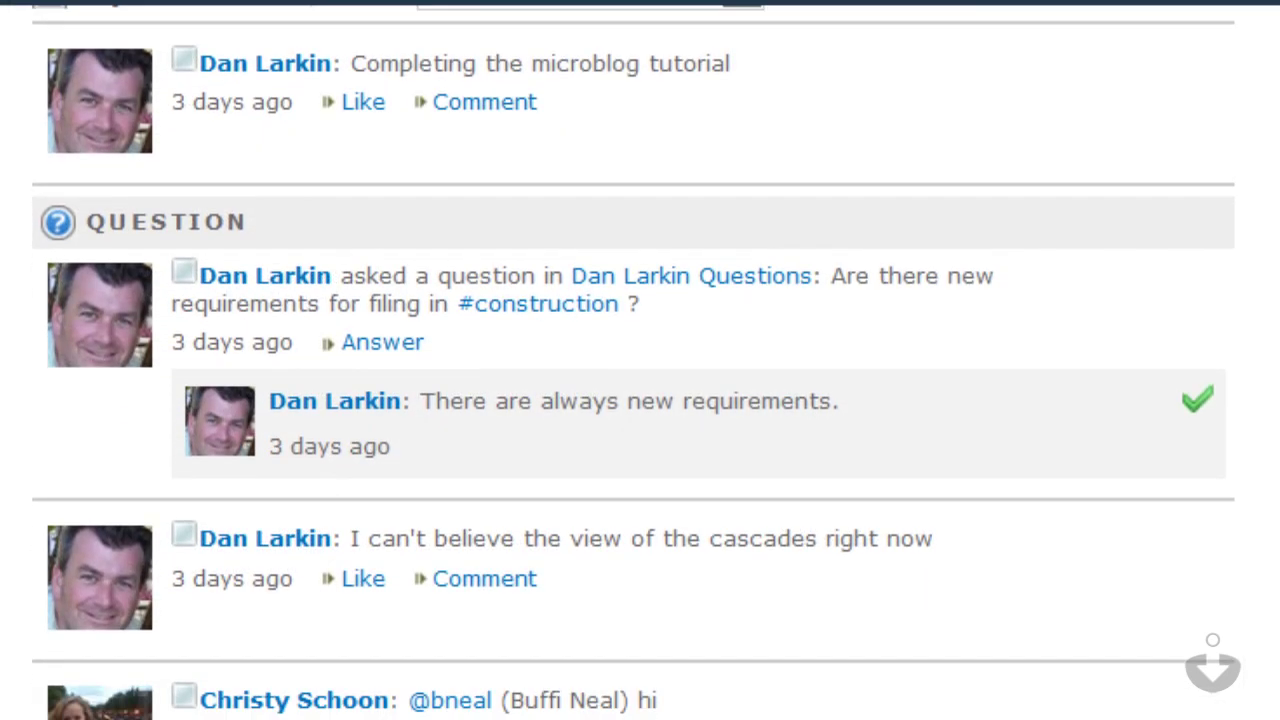
Look through the microblog posts and questions in the activity stream and the list of followed activity types.
scroll(1212, 668, down, 2)
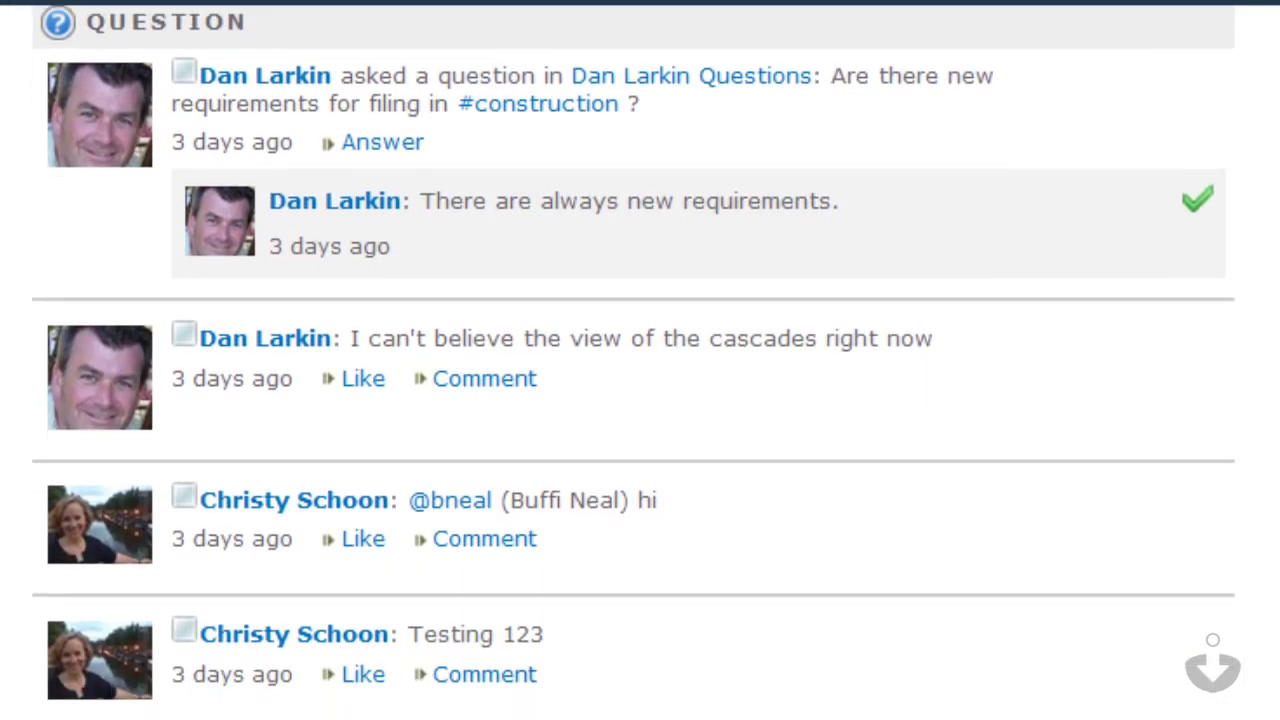
scroll(1212, 668, down, 2)
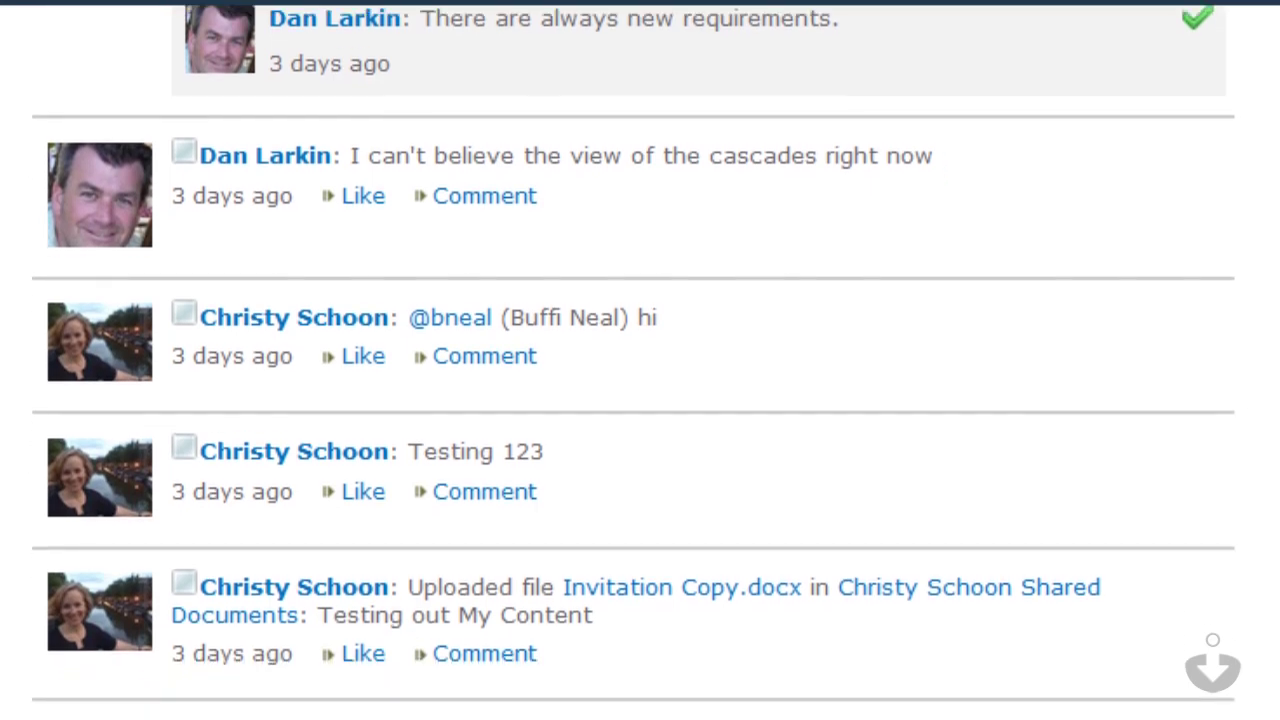
scroll(1212, 668, down, 1)
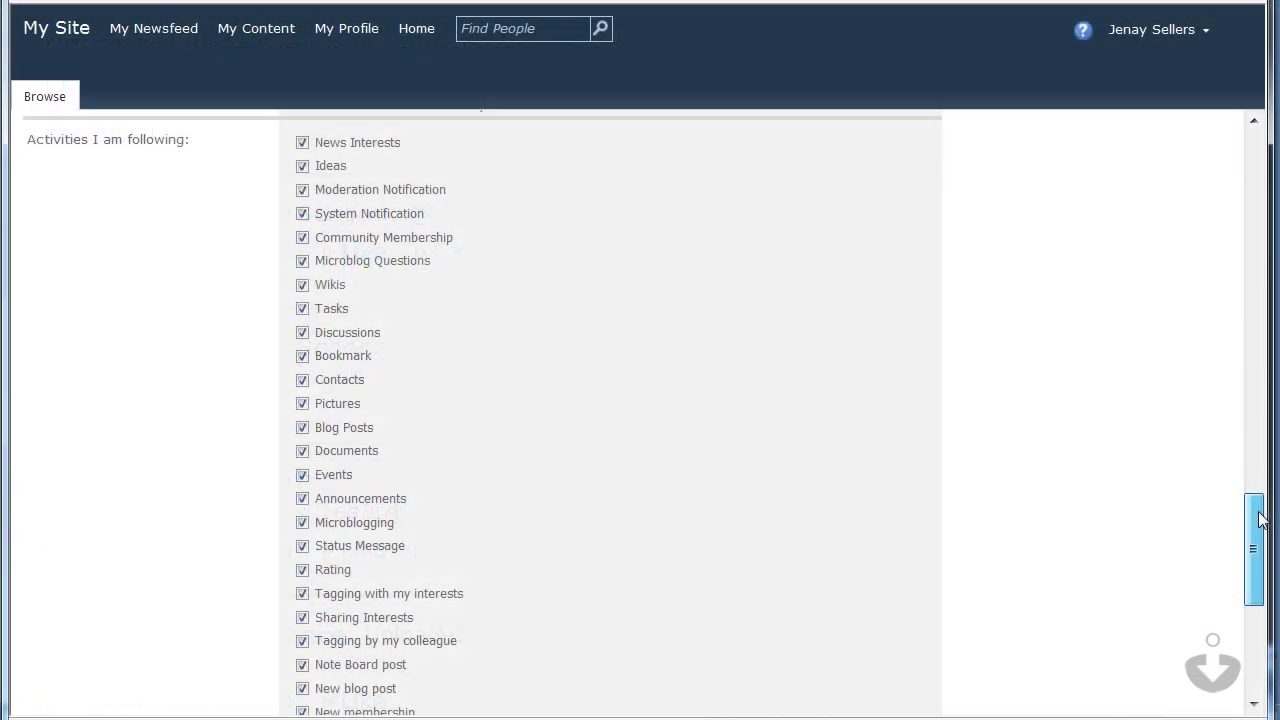
mouse_move(1258, 518)
mouse_down()
mouse_move(1258, 559)
mouse_move(1268, 524)
mouse_up()
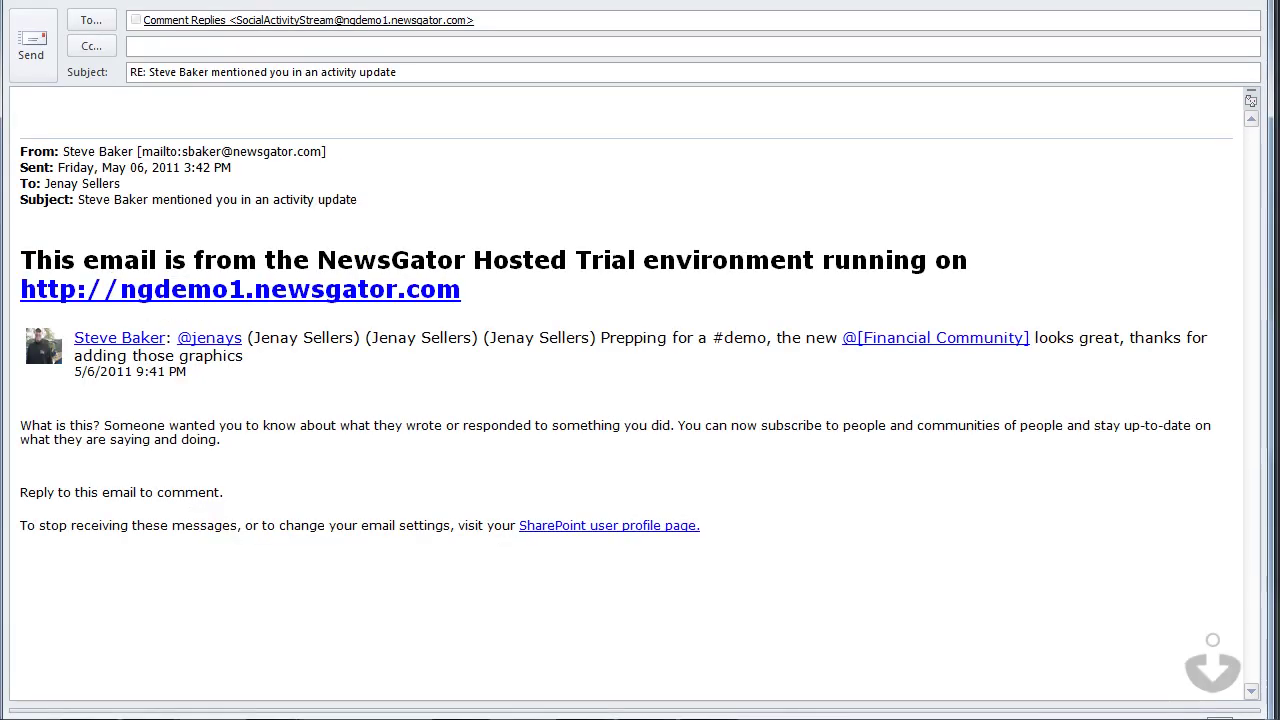
Reply "No problem." to the mention notification e-mail and review the comment thread under My Activities on the profile.
text(No prob)
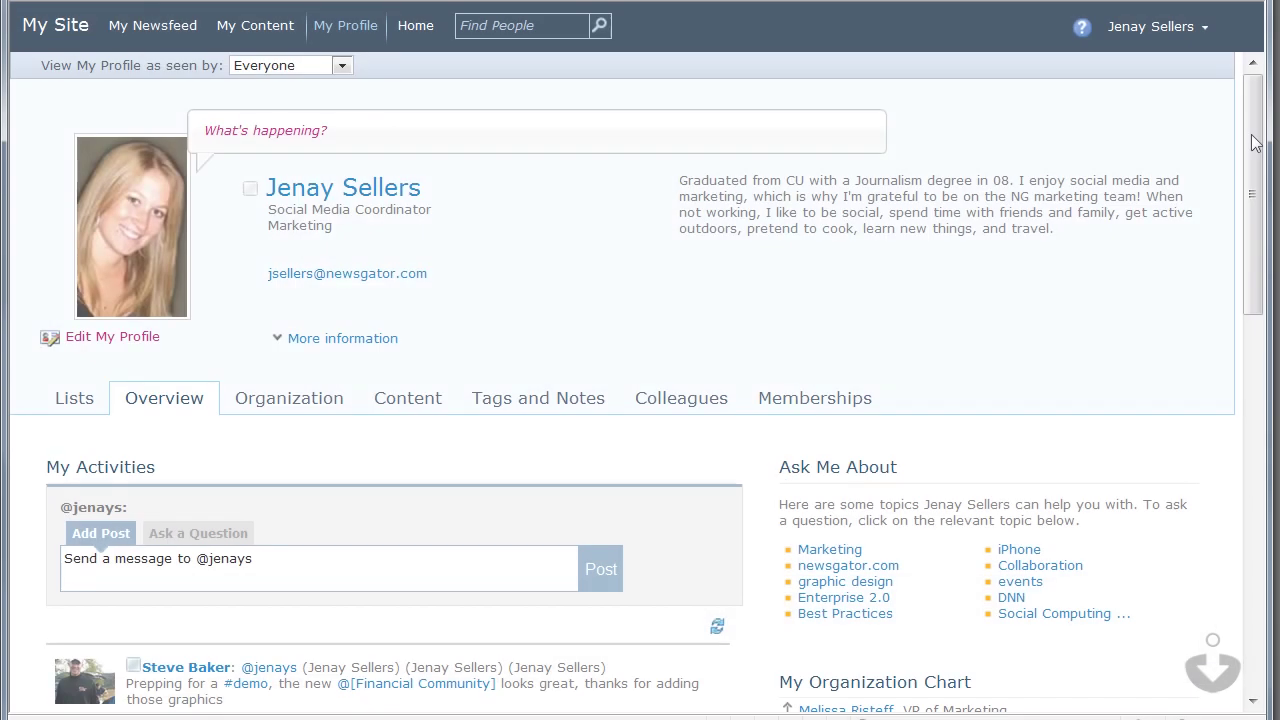
drag(1258, 146, 1258, 288)
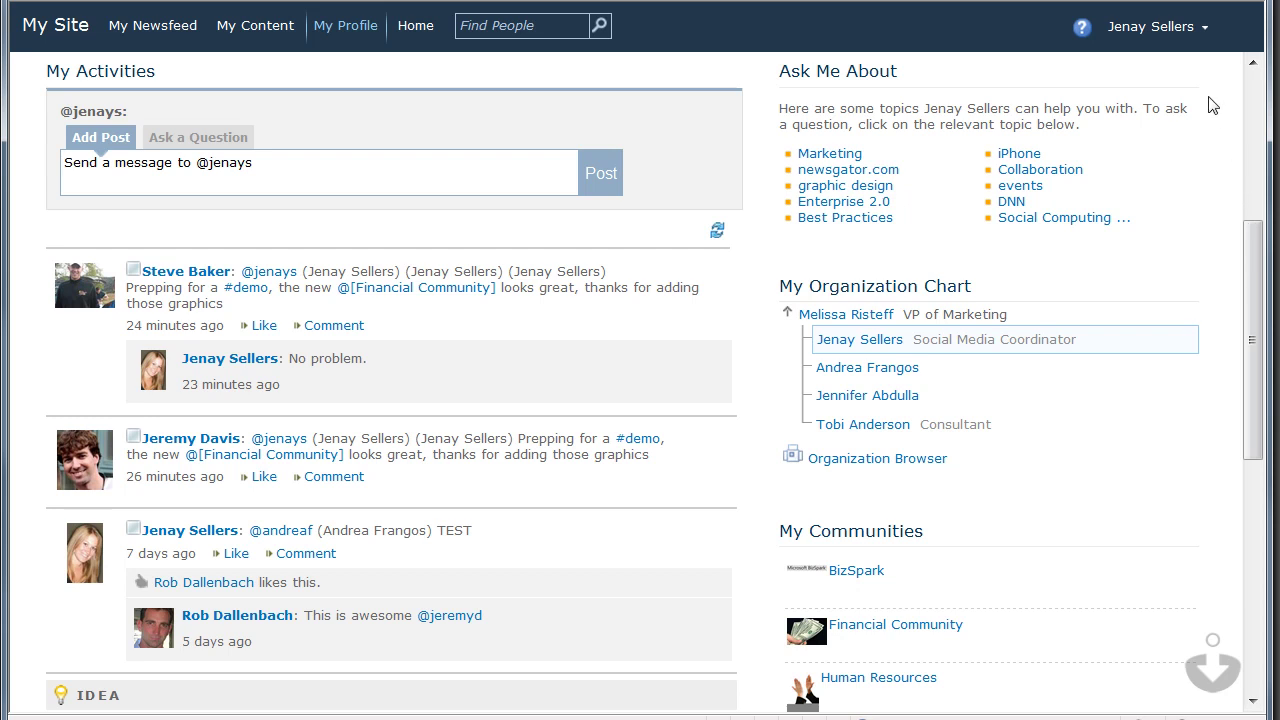
click(1152, 27)
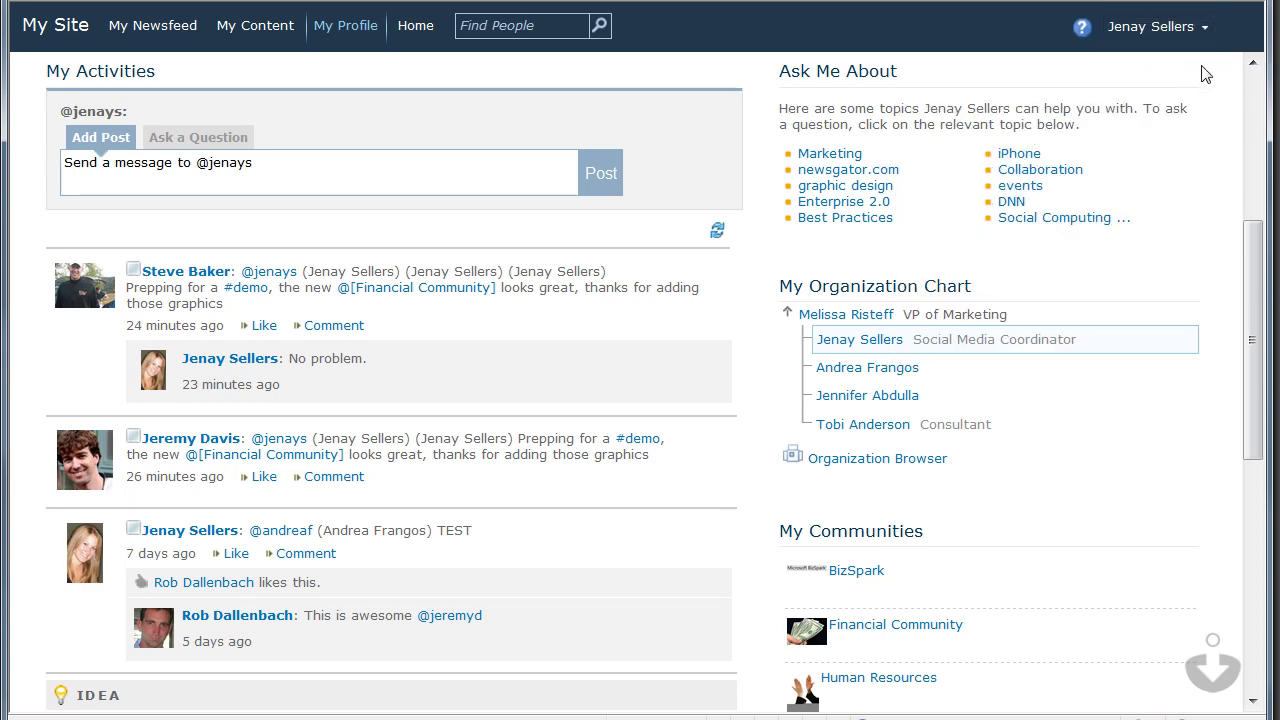
Start a new post in the newsfeed's Activity Stream that mentions a colleague and the @[Mobile] community.
scroll(1259, 100, down, 1)
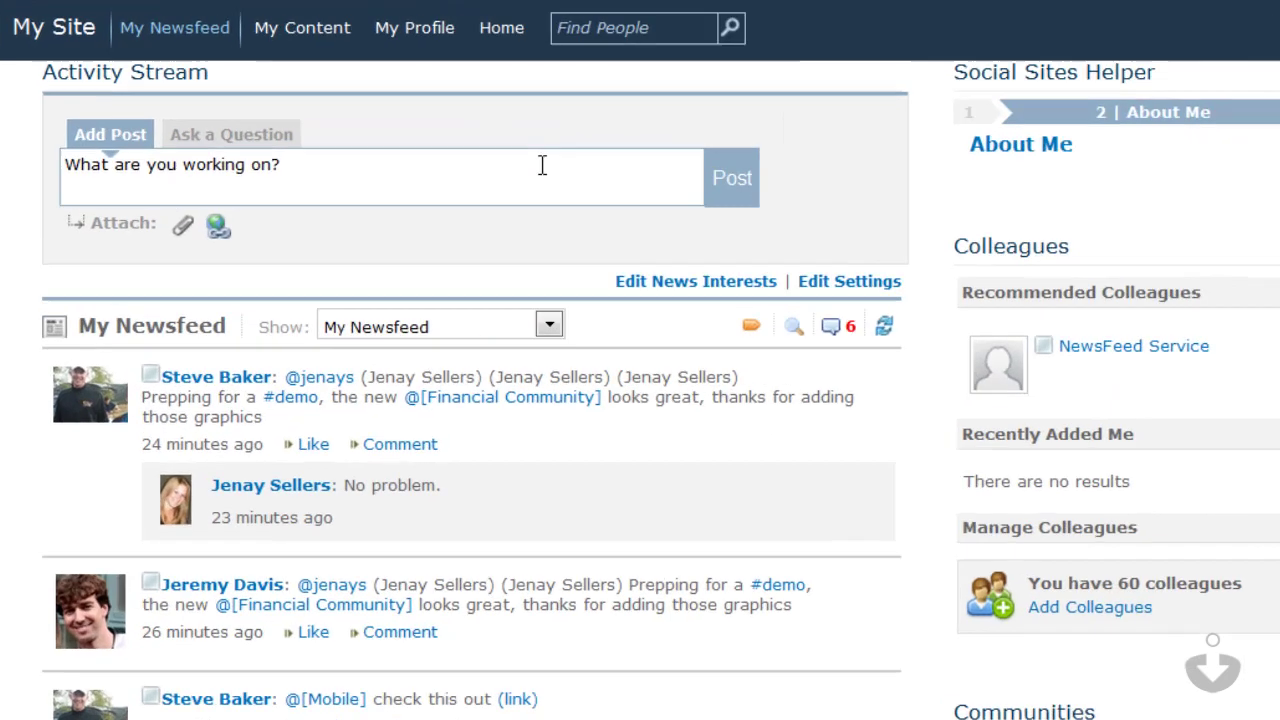
click(450, 135)
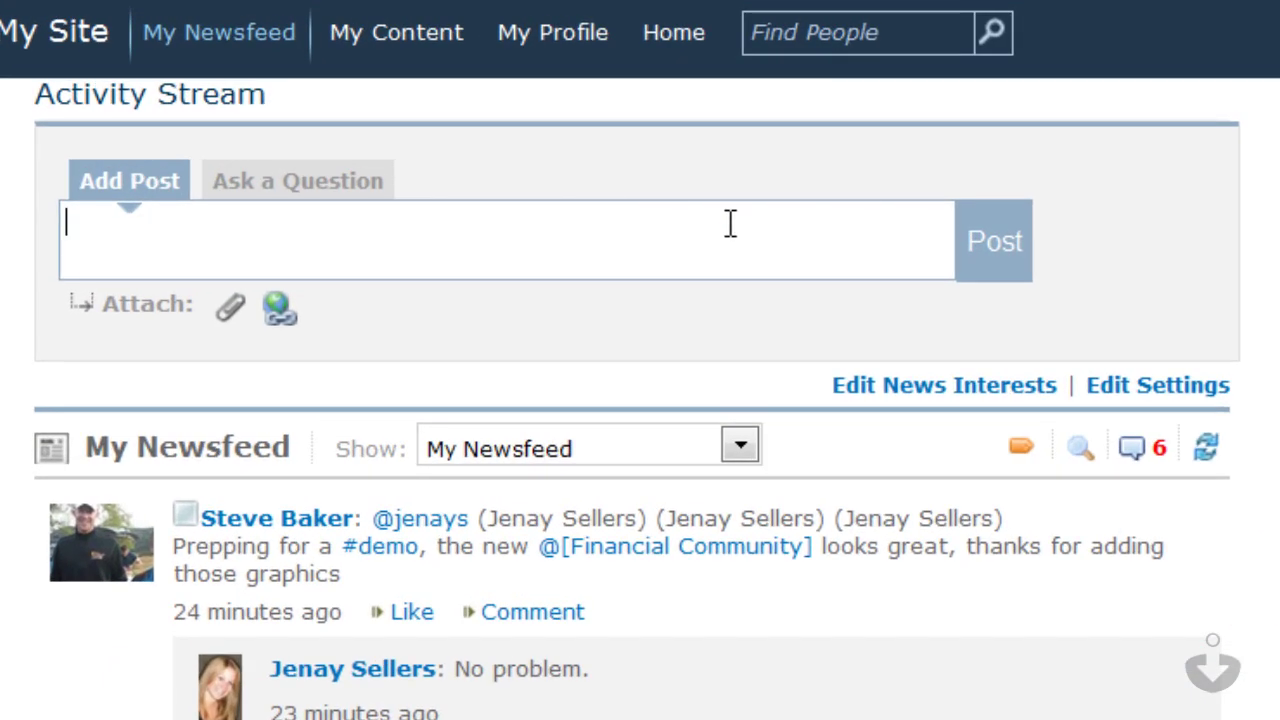
text(@jen)
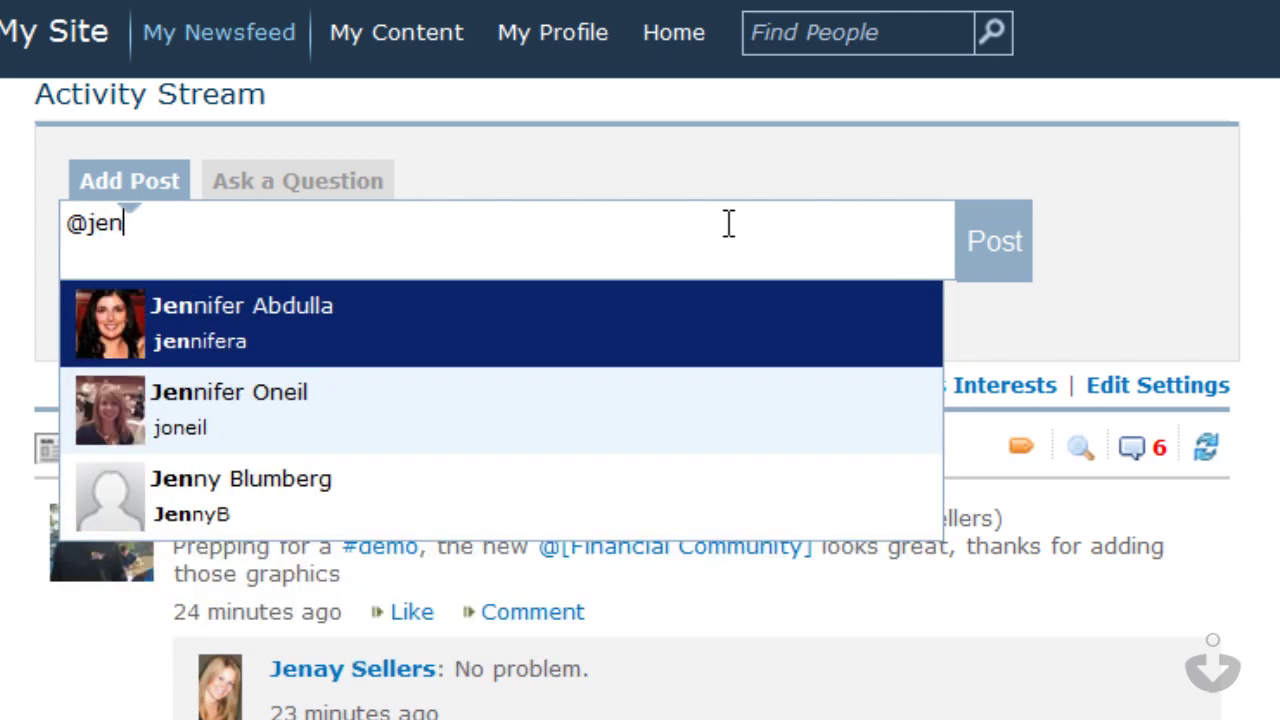
key(Return)
text(@mob)
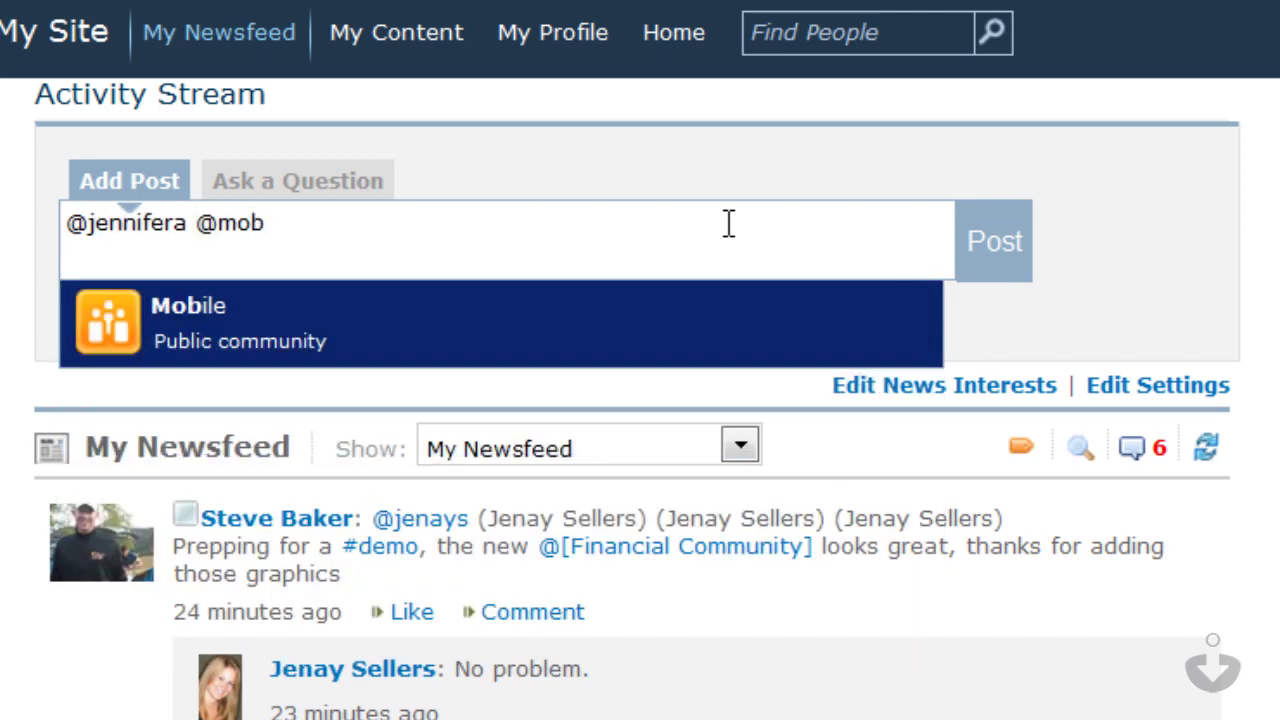
key(Return)
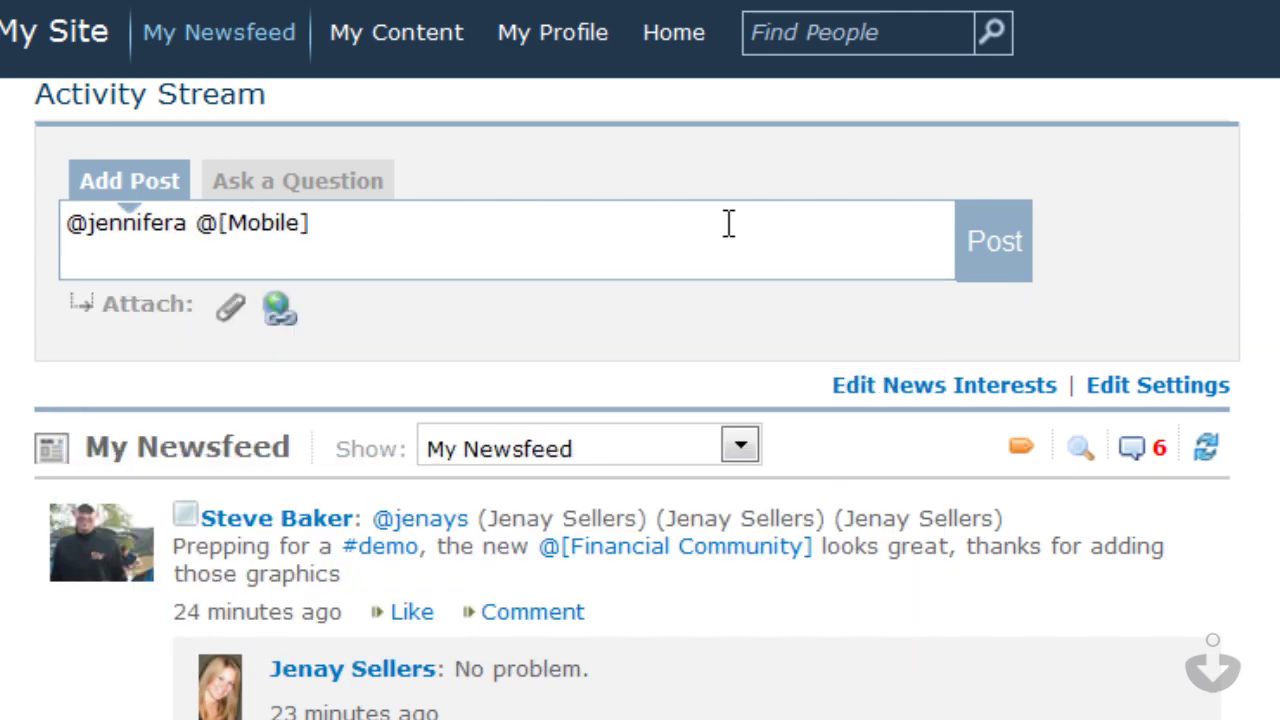
Complete the post with "The newest #[Enterprise 2.0] features have gone #mobile" and publish it.
text(The newest)
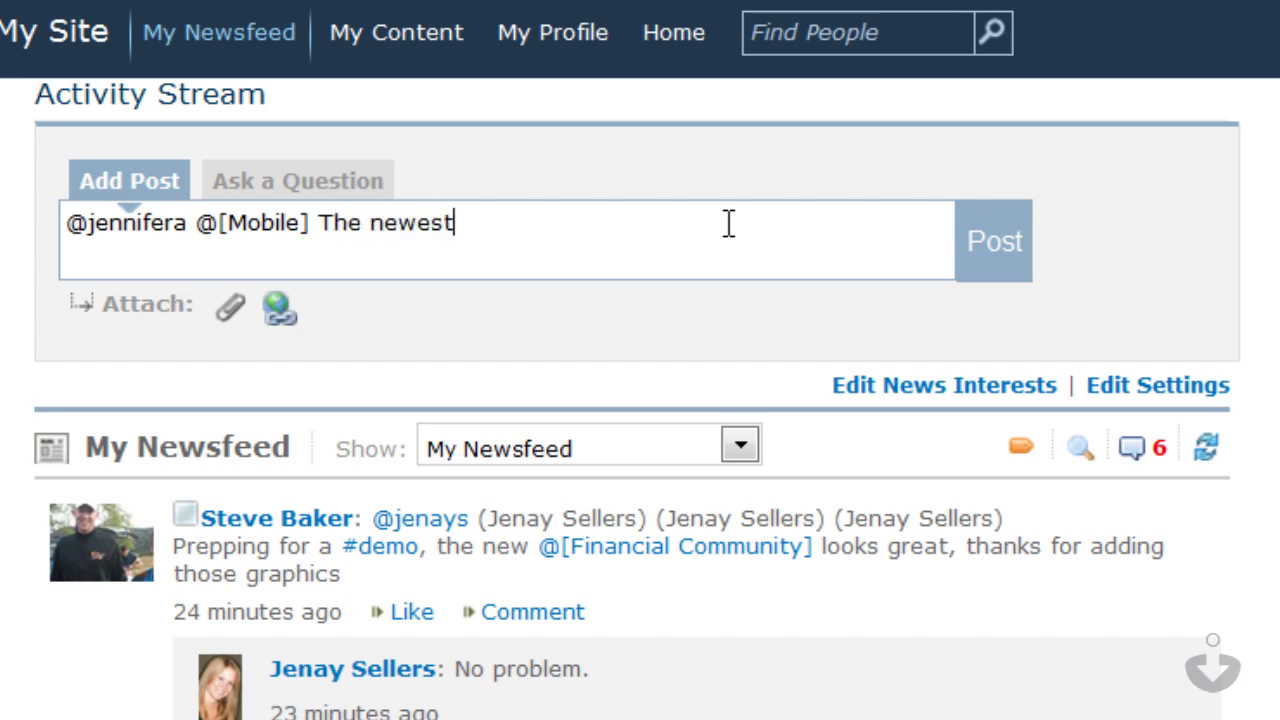
text( #enter)
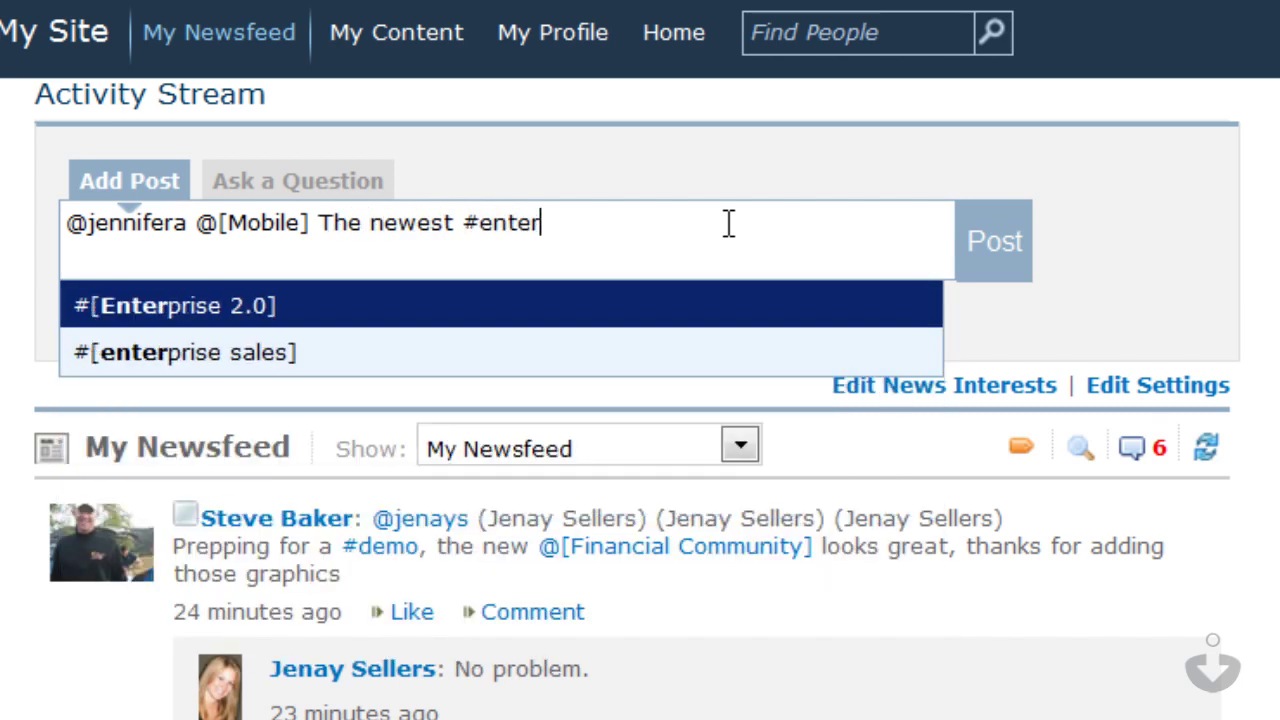
key(Return)
text(features)
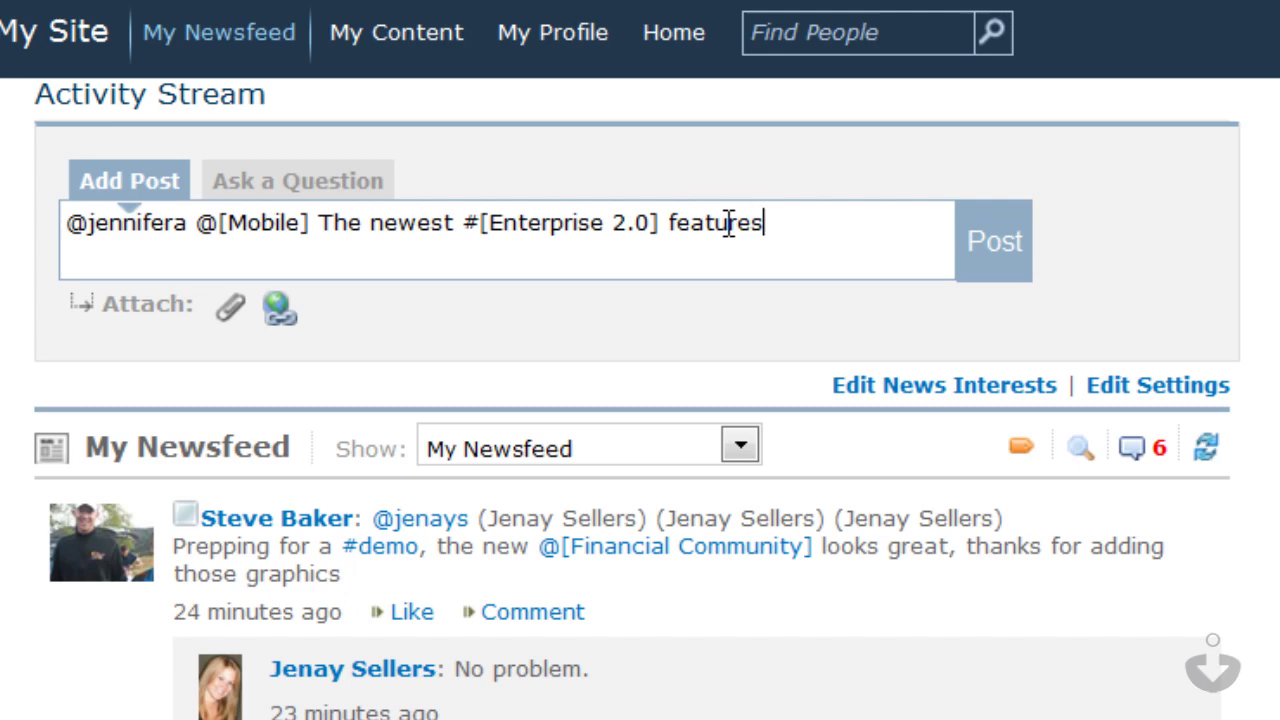
text( have gone #mobile)
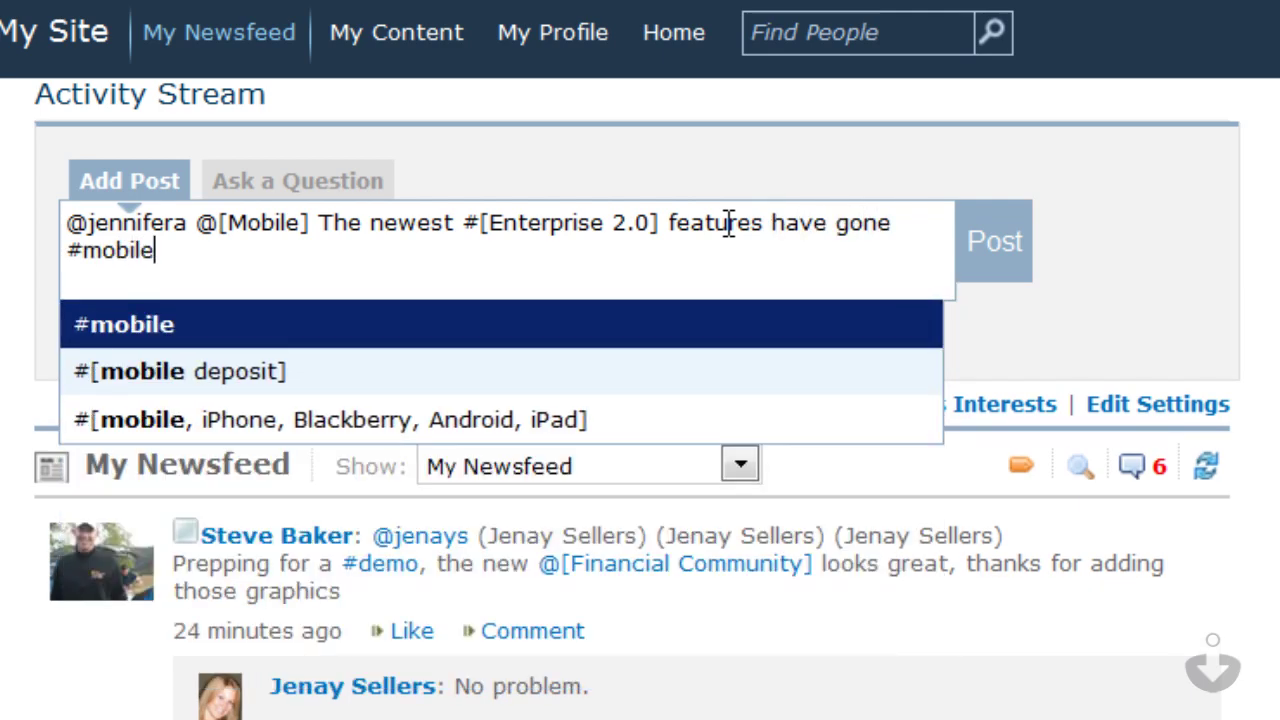
key(Return)
key(Tab)
key(Return)
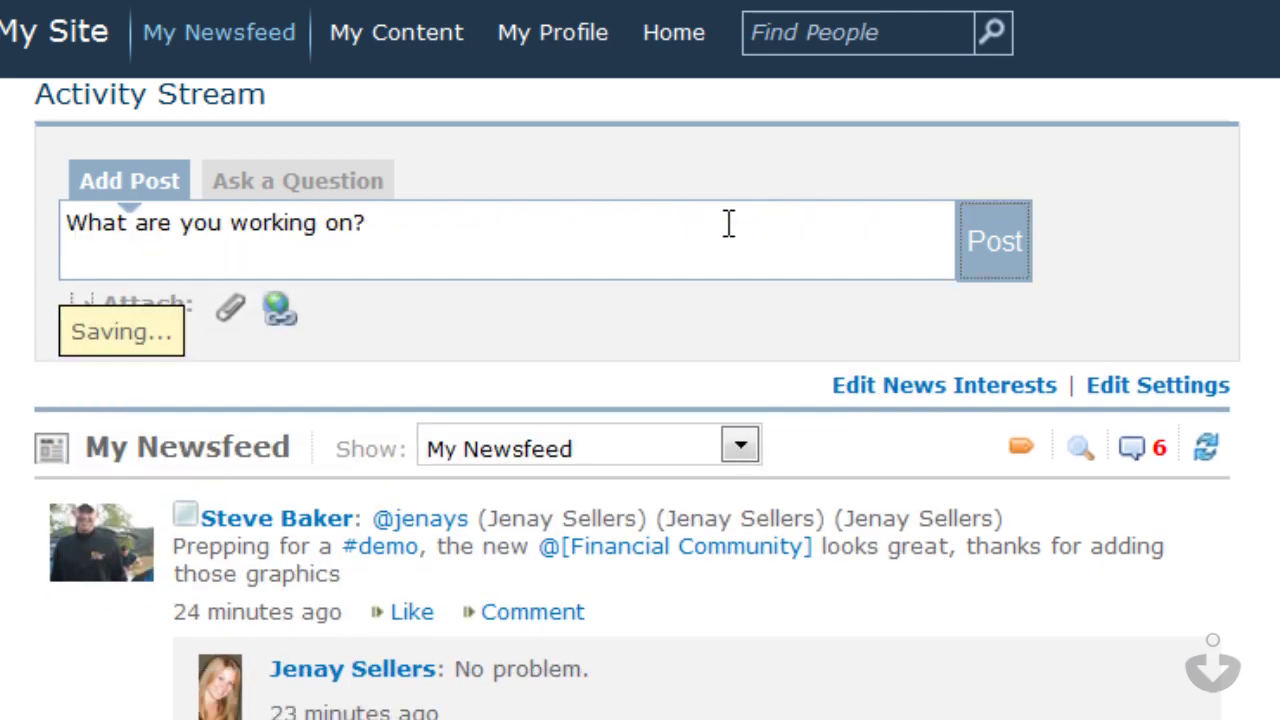
Ask a colleague and @[Financial Community] the question "Where are the latest statements for Q2?" and post it.
click(366, 190)
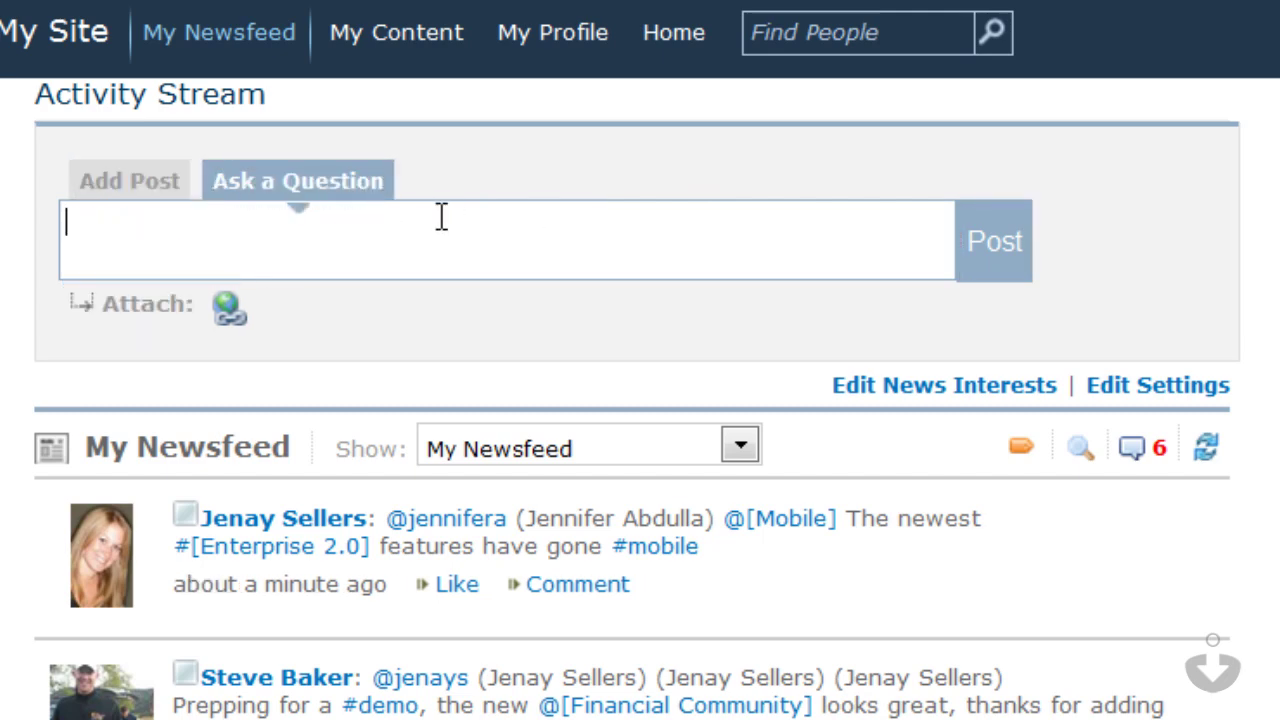
text(@richh @f)
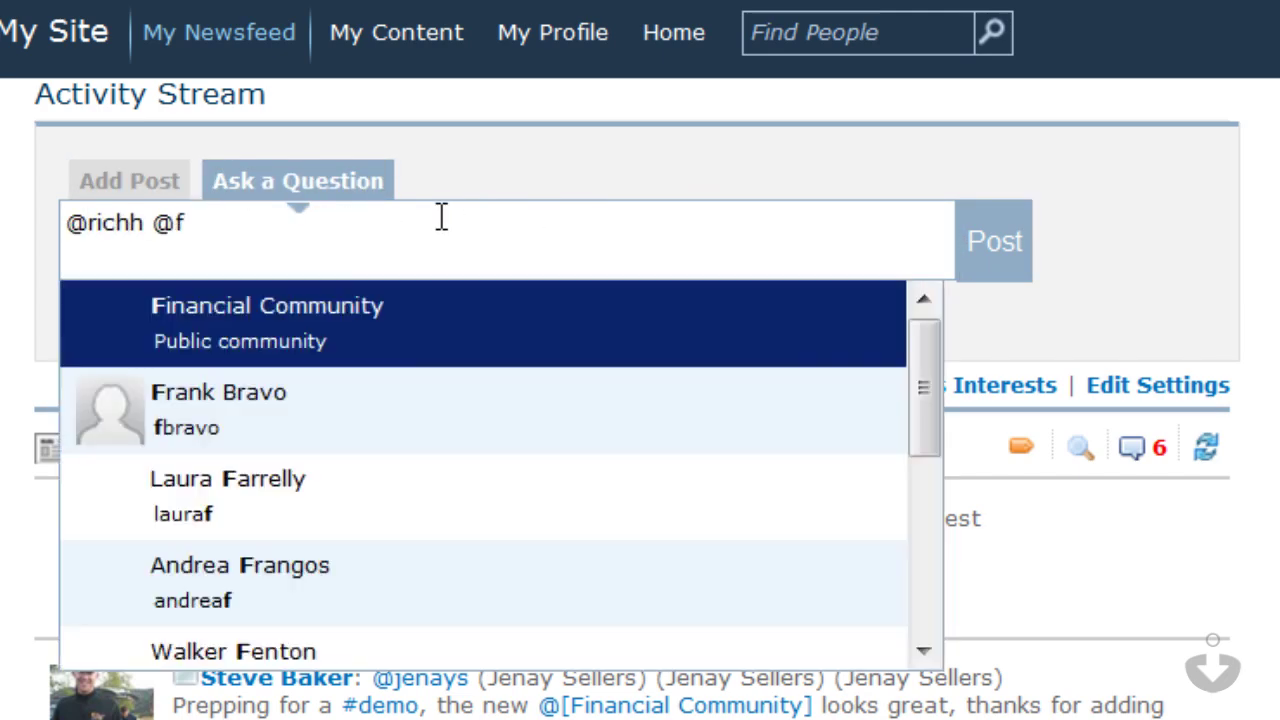
key(Return)
text(Where are )
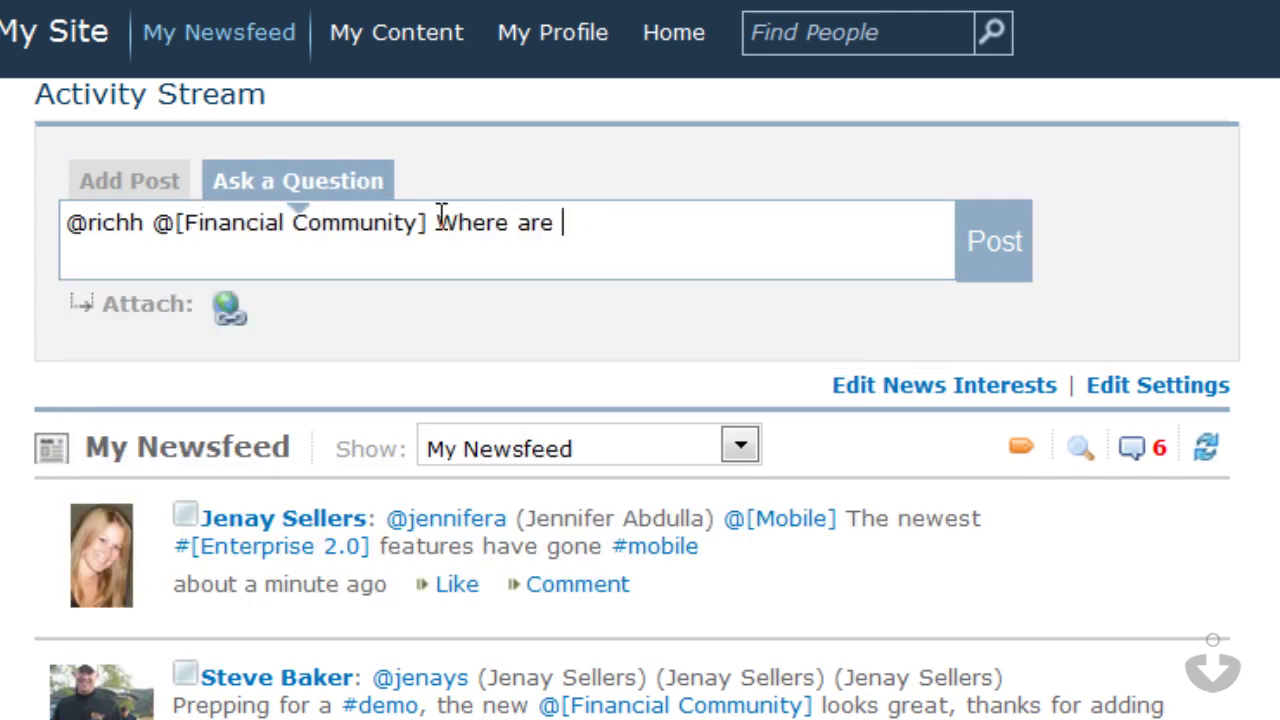
text(the latest statements for )
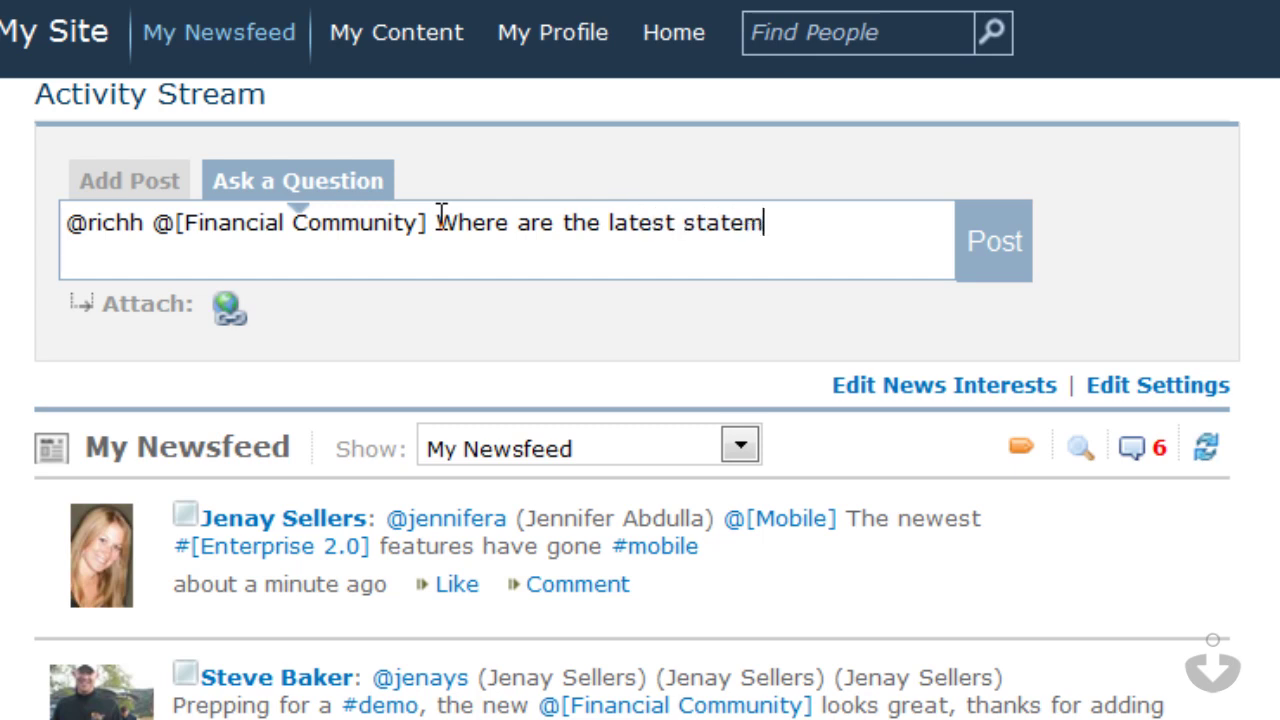
text(Q2?)
key(Tab)
key(Return)
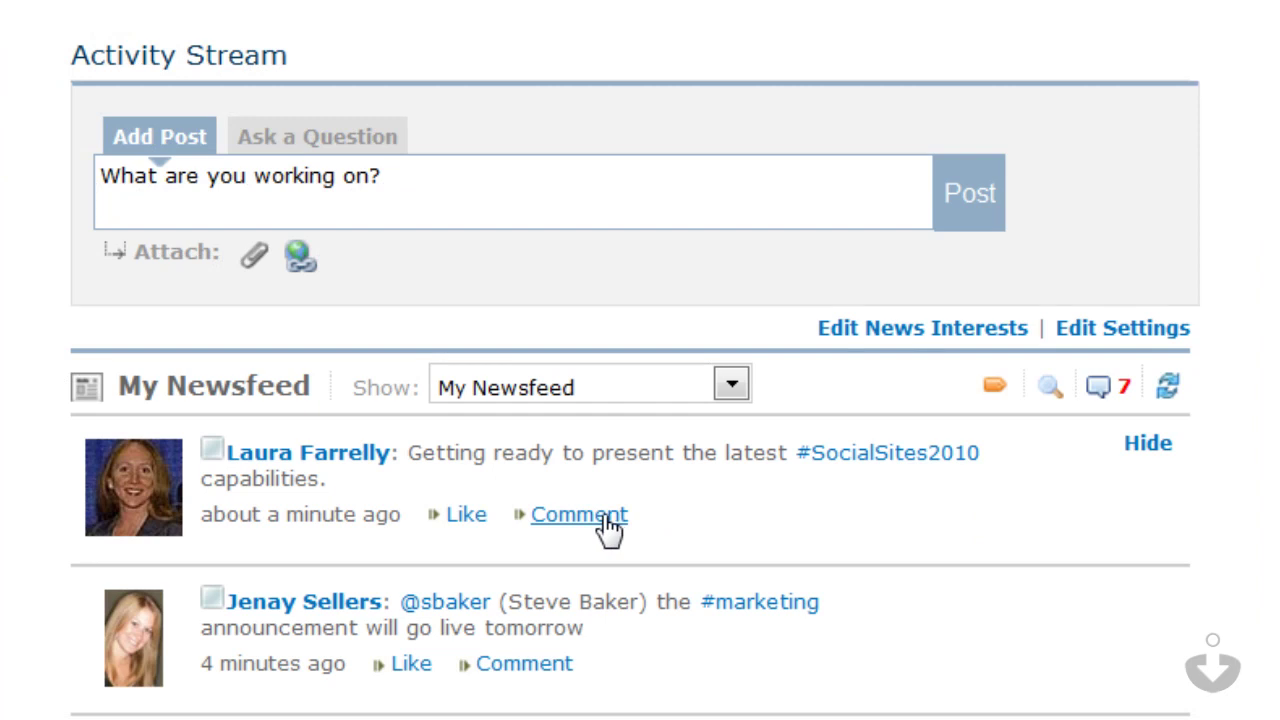
Comment "Best of luck to you!" on the newsfeed post about presenting the latest #SocialSites2010 capabilities.
click(600, 516)
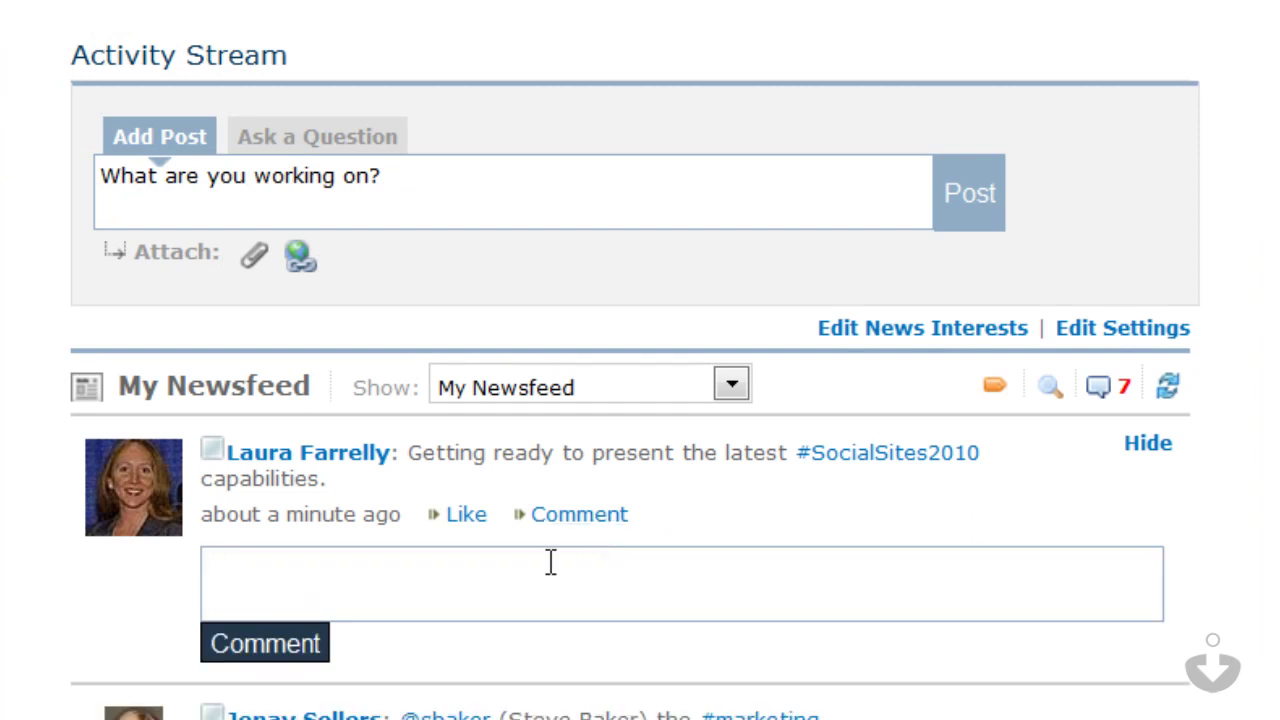
text(Best of luck to you)
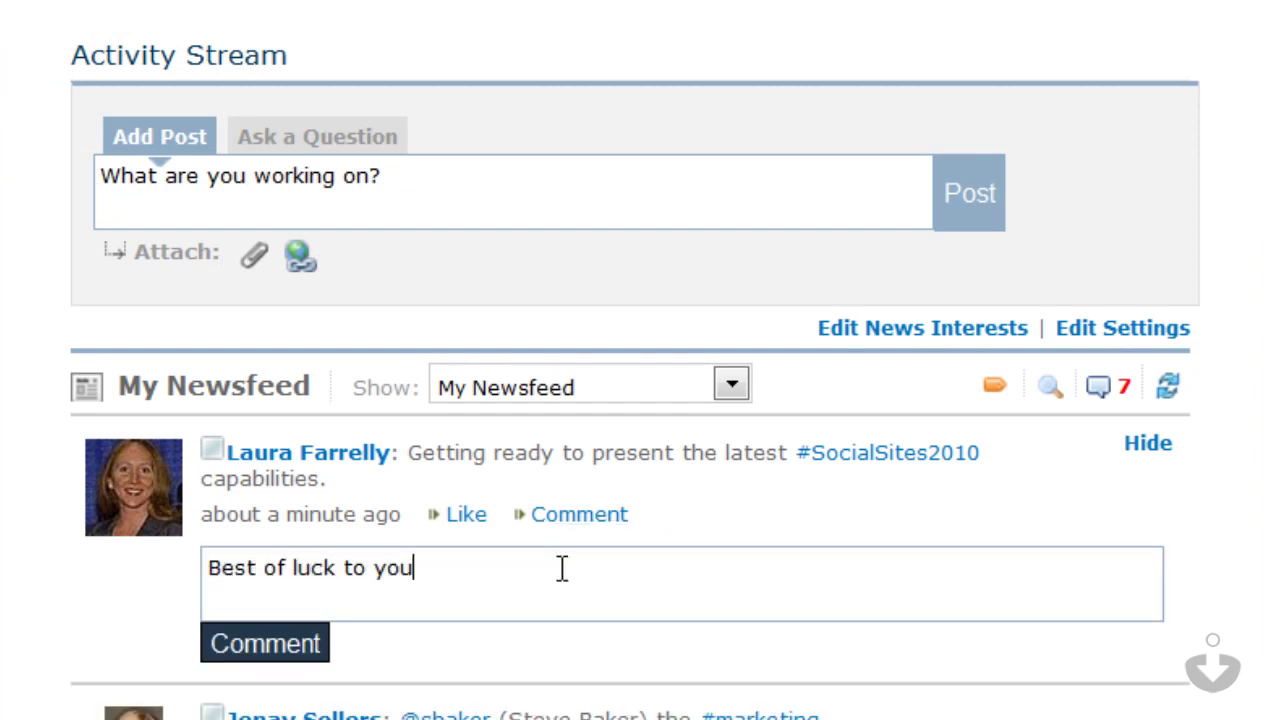
text(!)
click(218, 643)
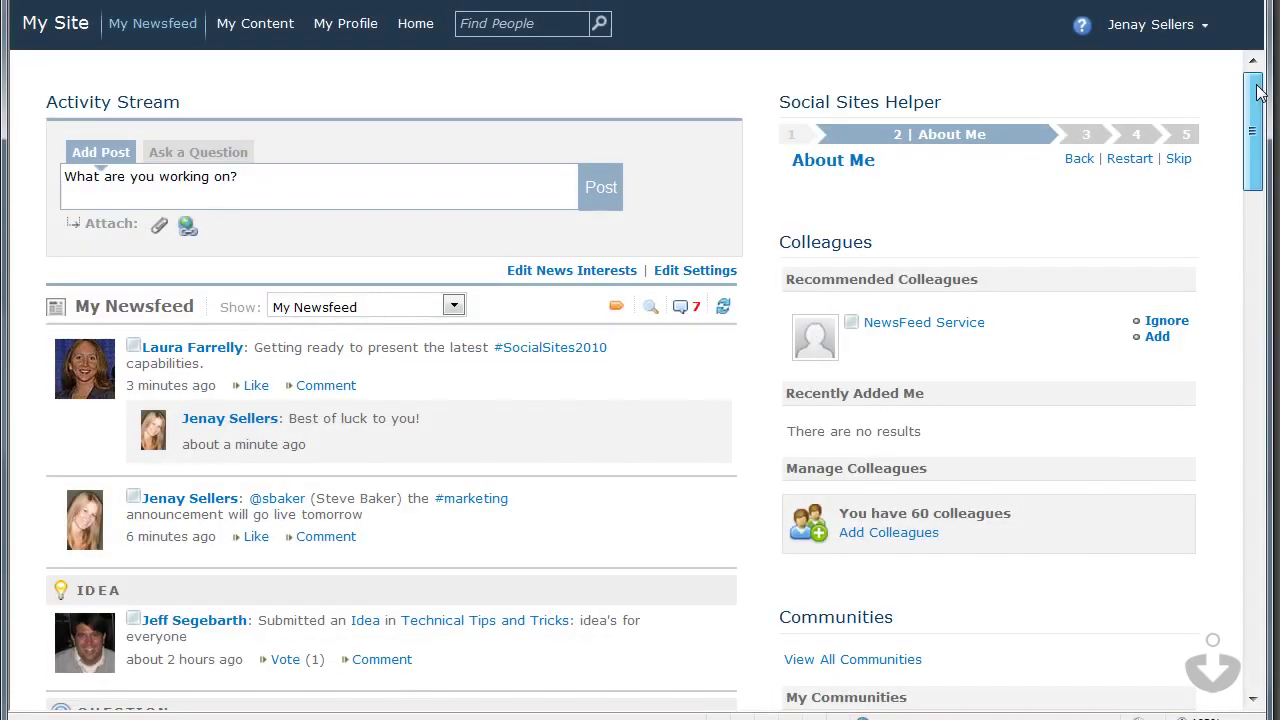
drag(1258, 92, 1256, 113)
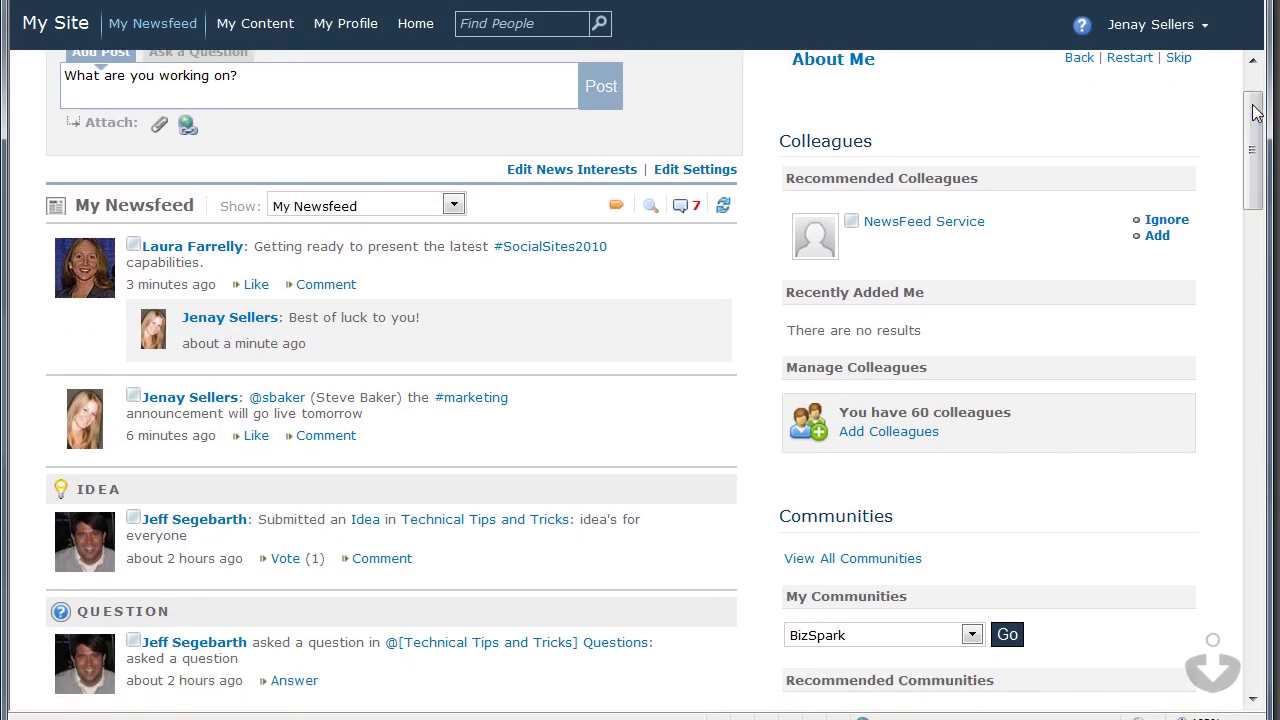
Open the Human Resources community from the full community list filtered to H, and look through its What's New stream.
click(835, 560)
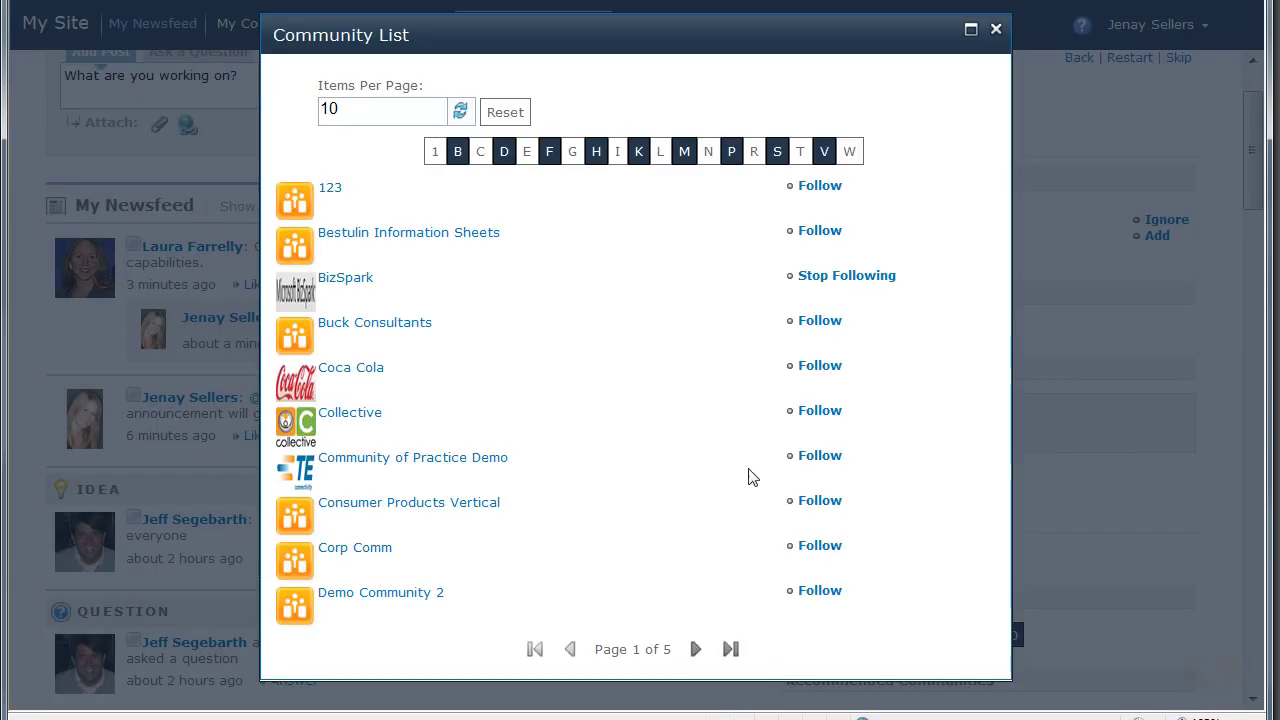
click(596, 152)
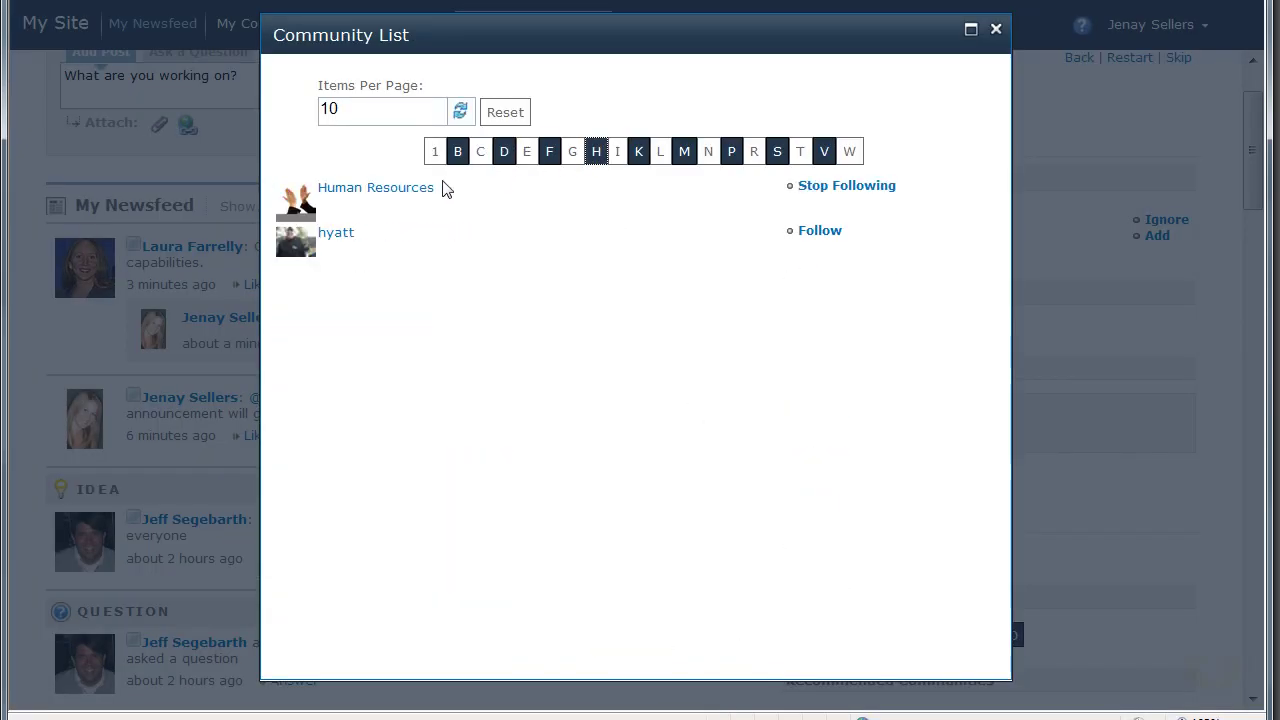
click(408, 190)
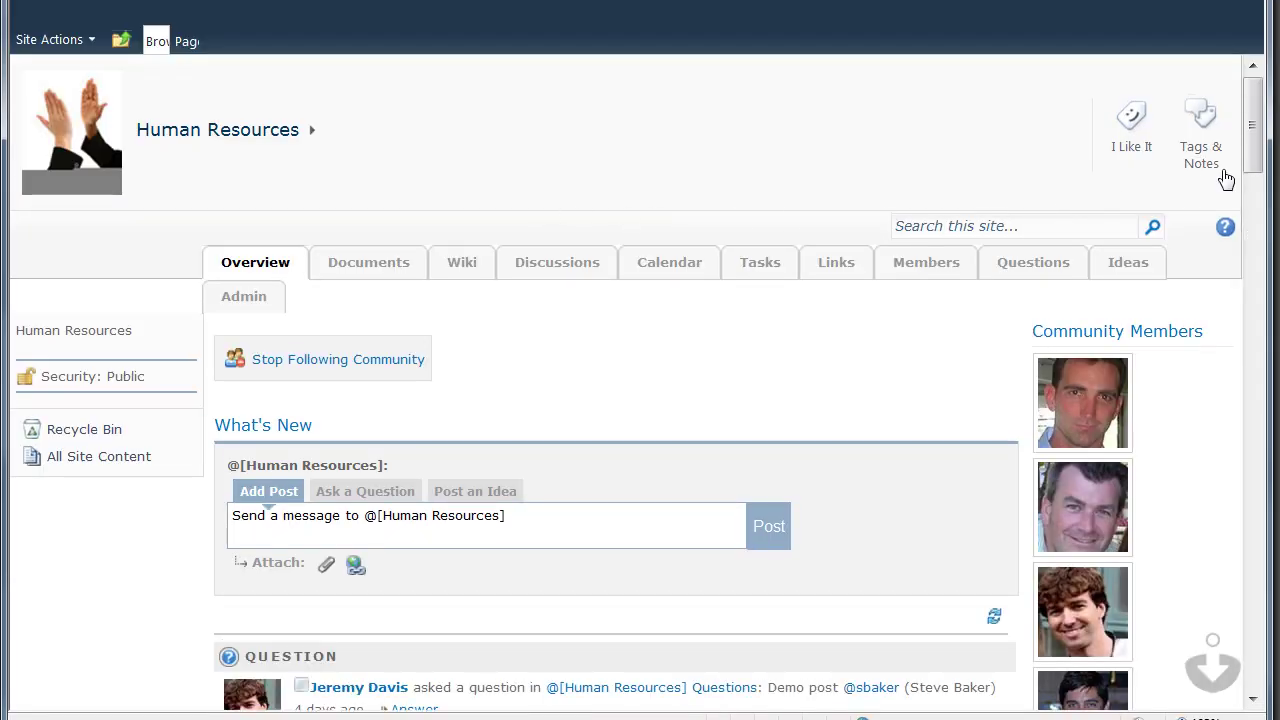
drag(1250, 163, 1243, 217)
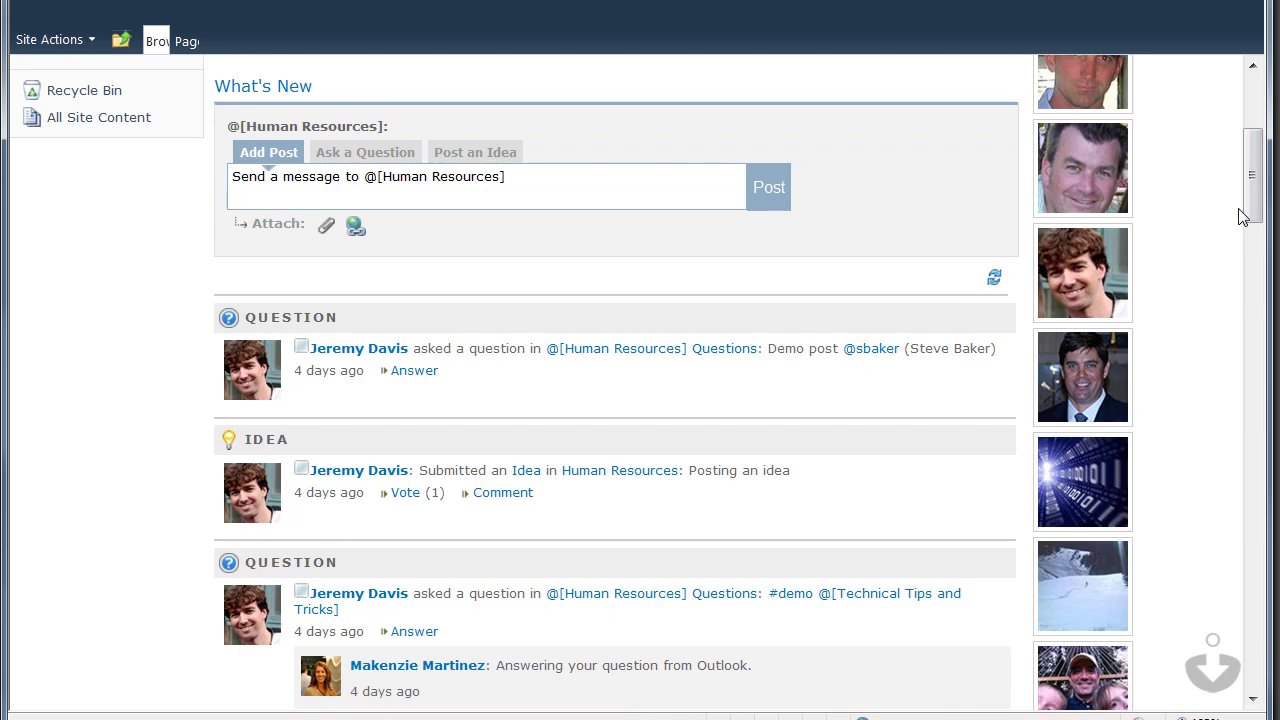
scroll(826, 249, up, 3)
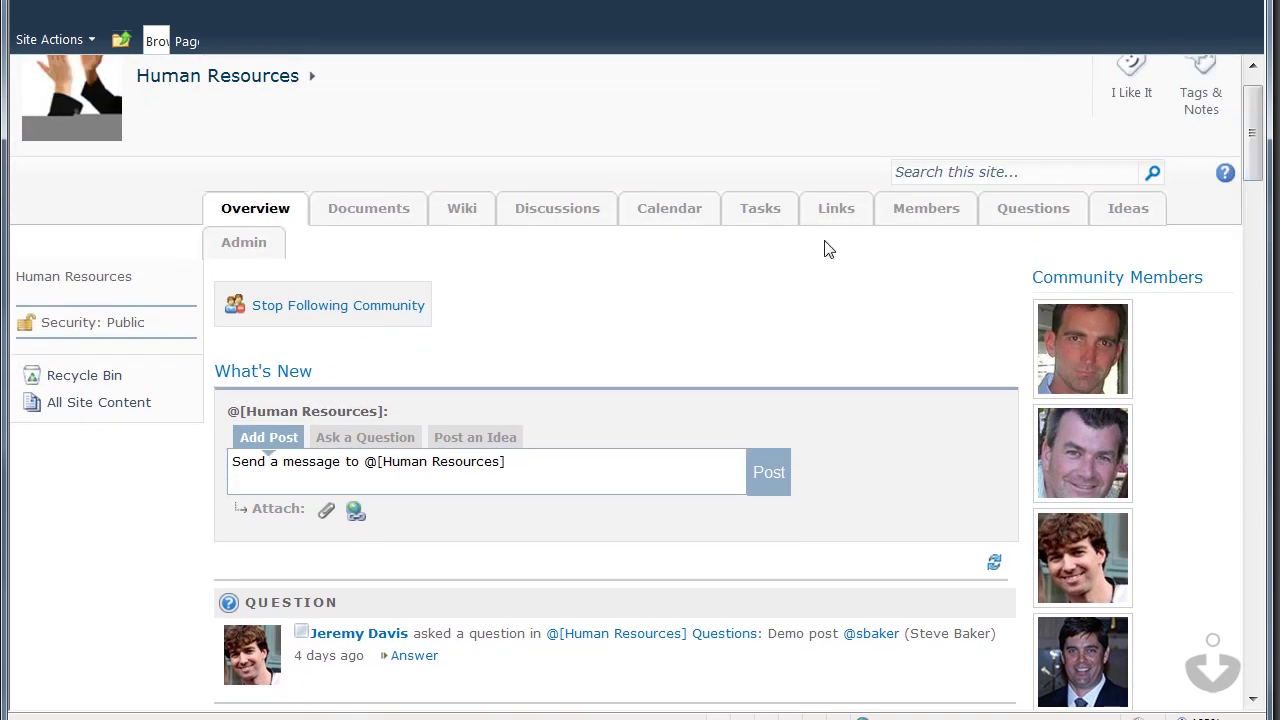
Browse the community's Documents, Discussions and Calendar sections, and examine the user activity and activity-by-type reports in Community Administration.
click(366, 215)
click(534, 276)
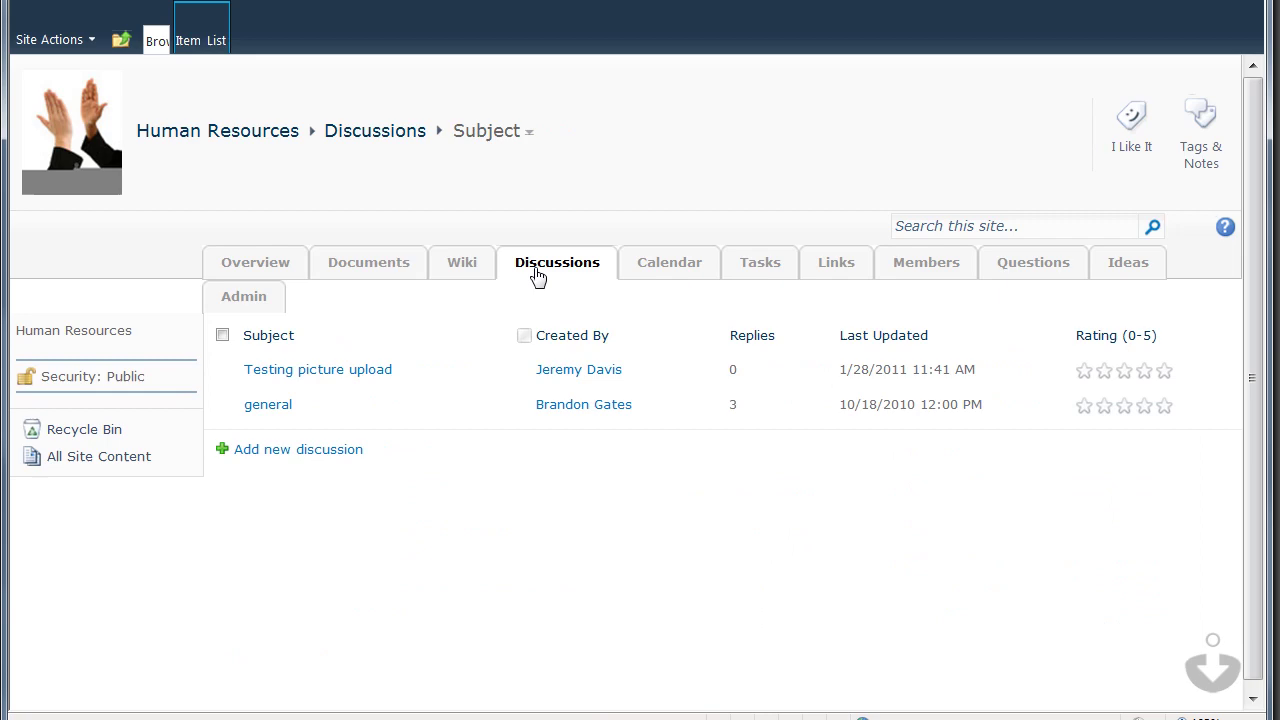
click(640, 268)
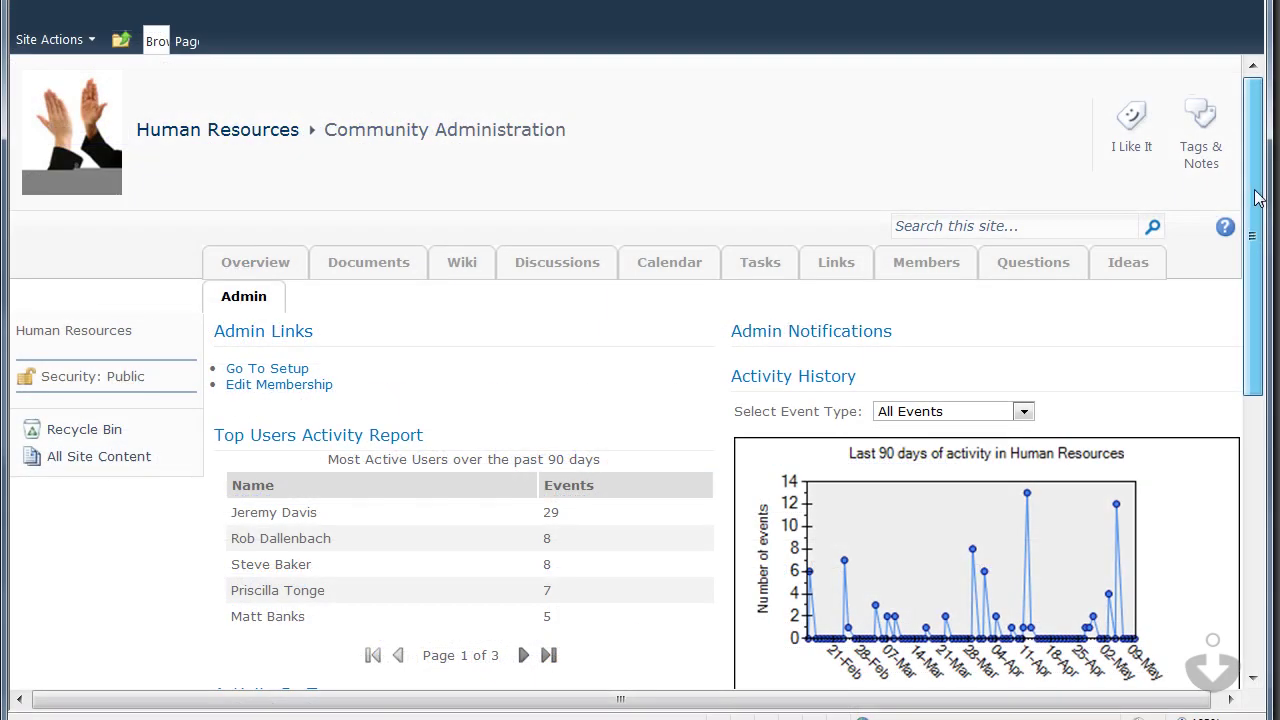
drag(1251, 229, 1256, 458)
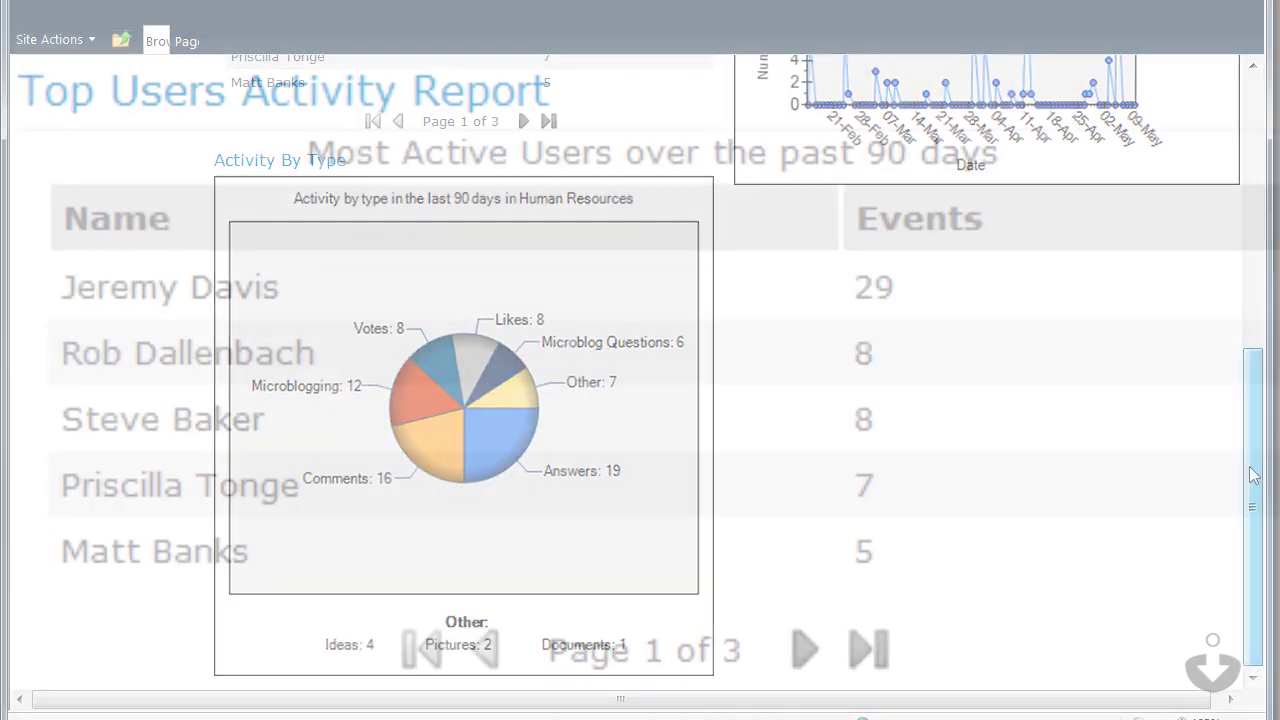